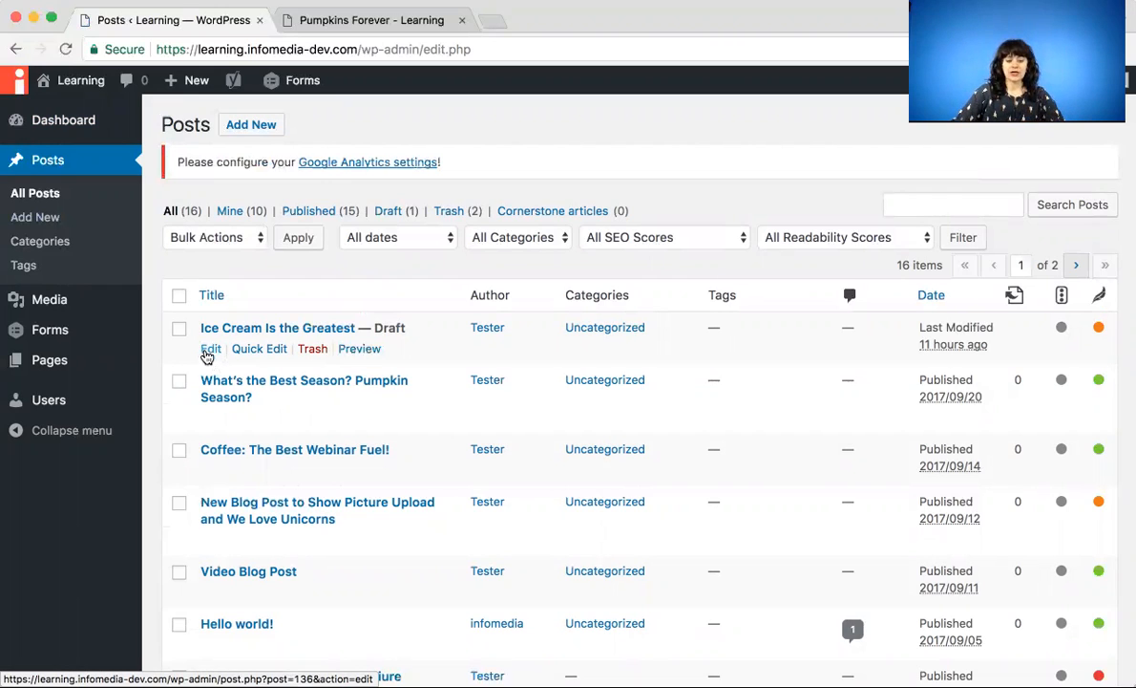
Open the draft post "Ice Cream Is the Greatest" for editing and extend its title to "Ice Cream Is the Greatest, Isn't It?"
left_click(209, 350)
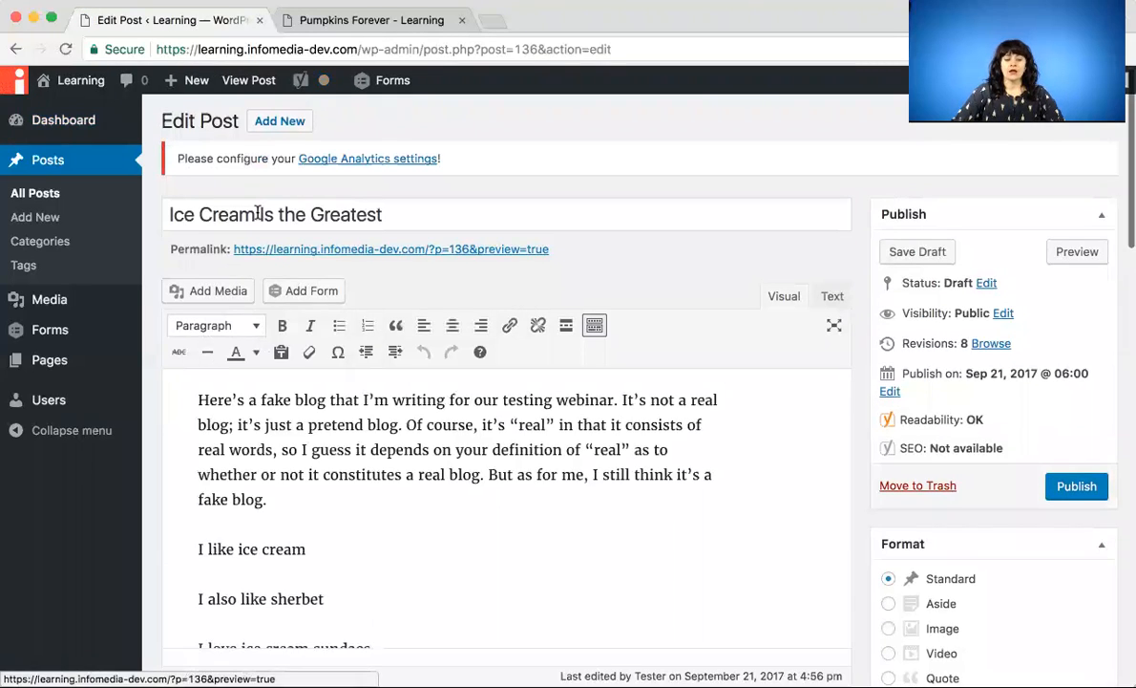
left_click(321, 215)
left_click_drag(368, 214, 163, 218)
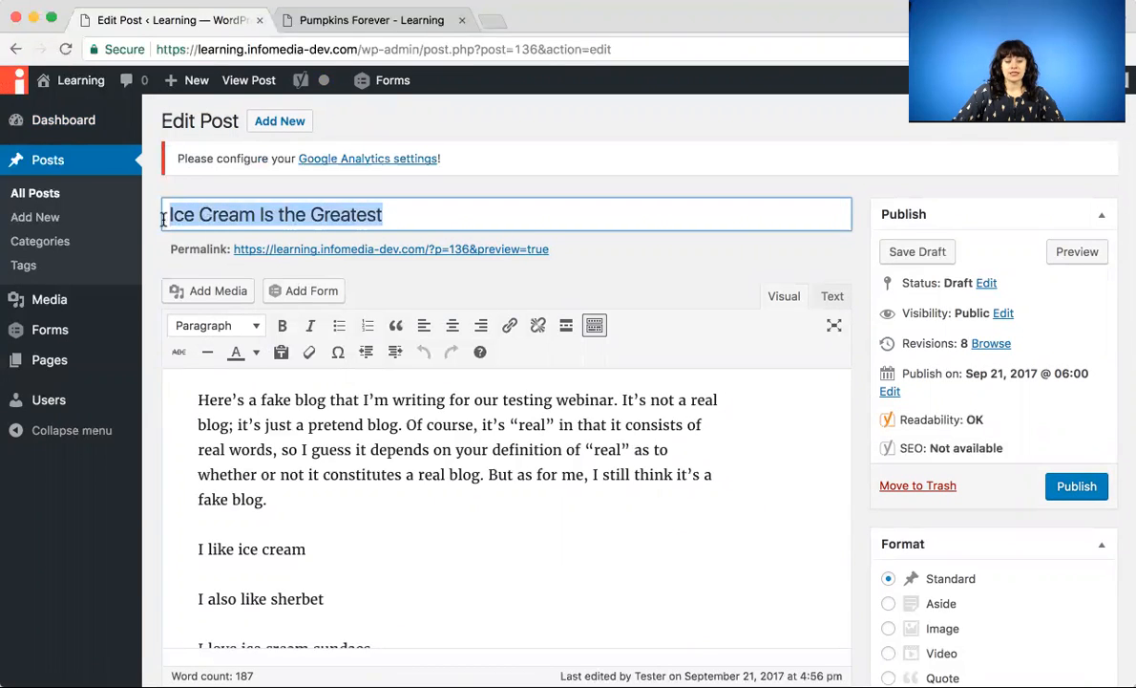
left_click(412, 223)
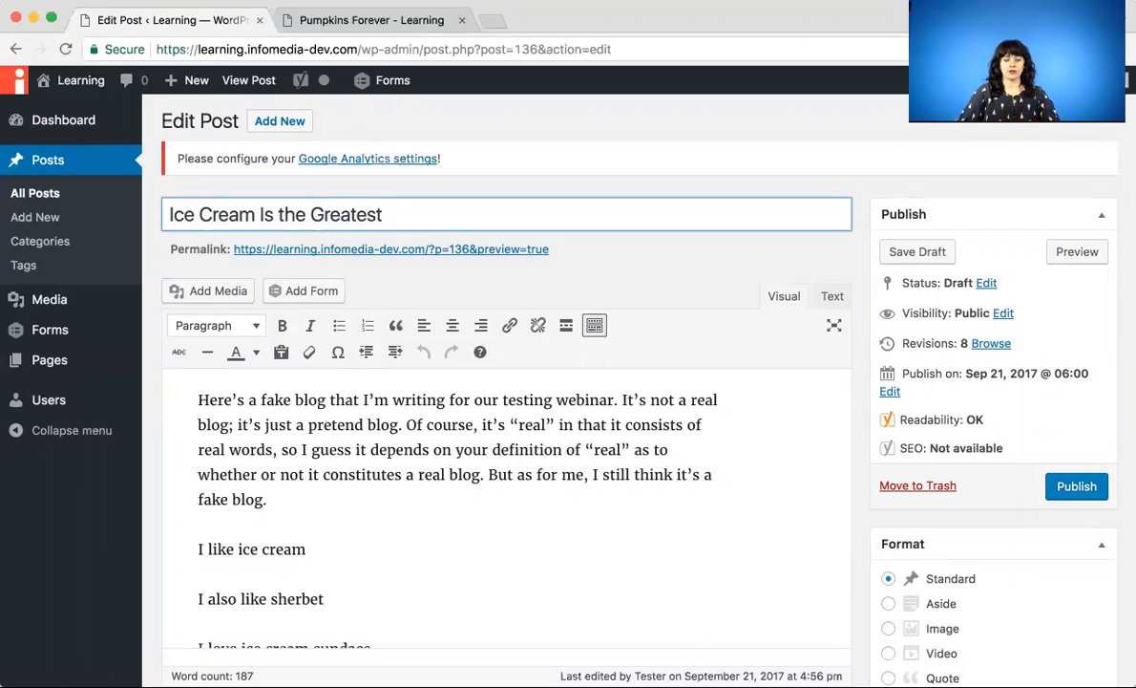
type(", Is")
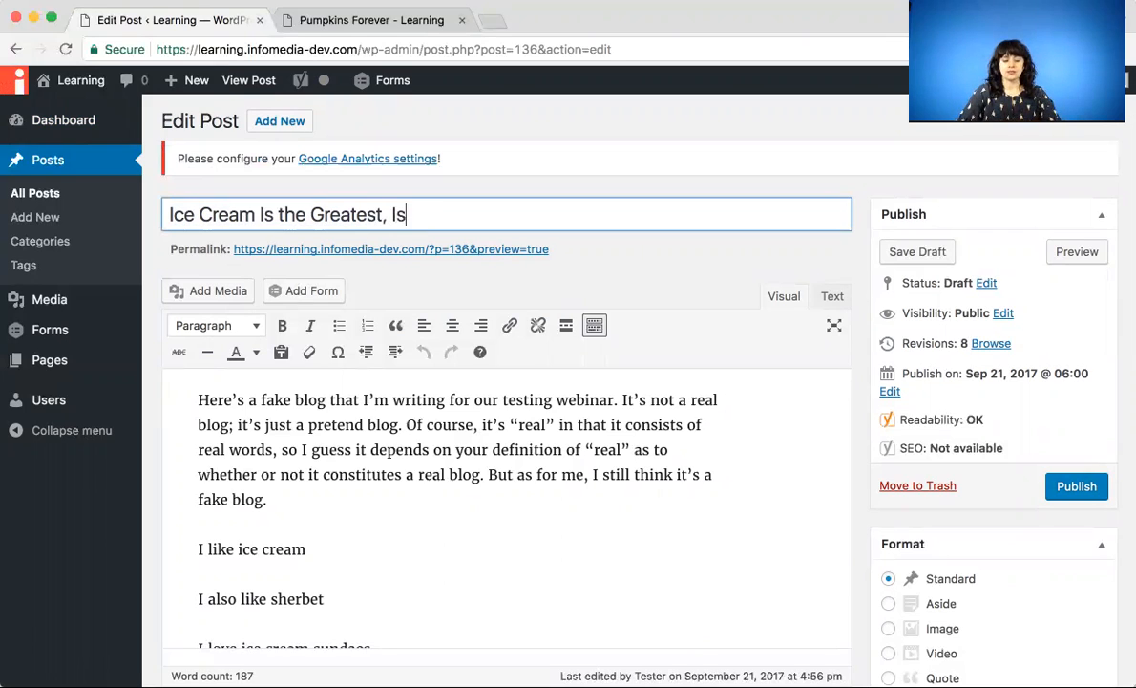
type("n't It?")
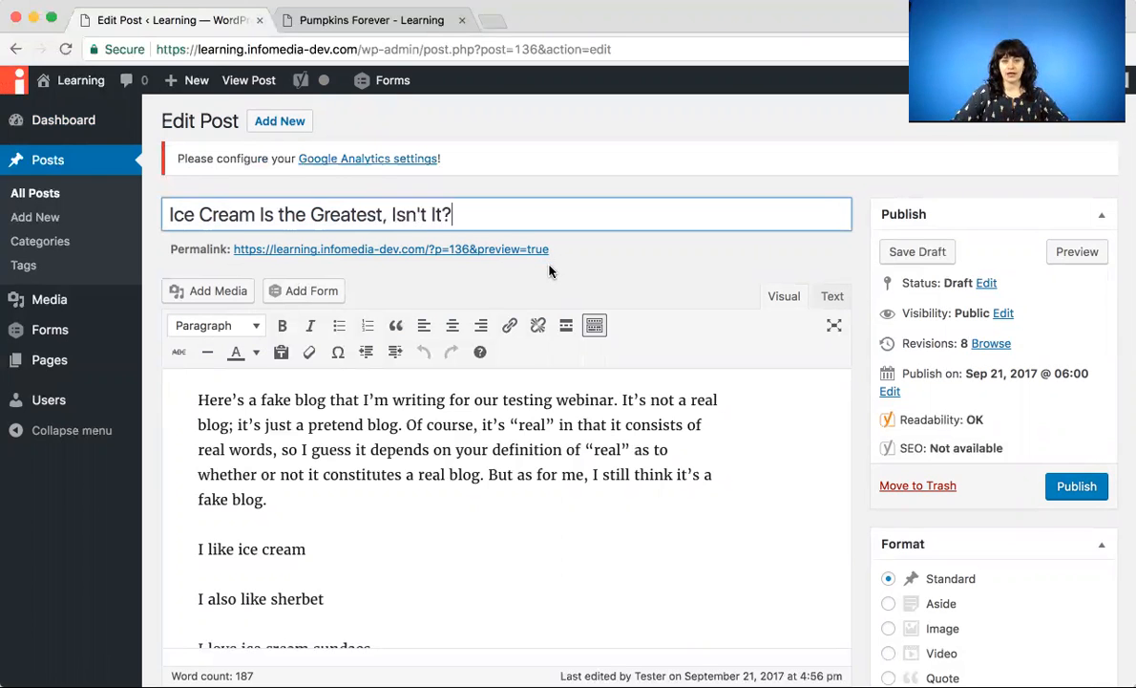
Review the body text, preview the retitled post down to its last paragraphs, and close the Pumpkins Forever and preview pages
scroll(496, 273, "down", 3)
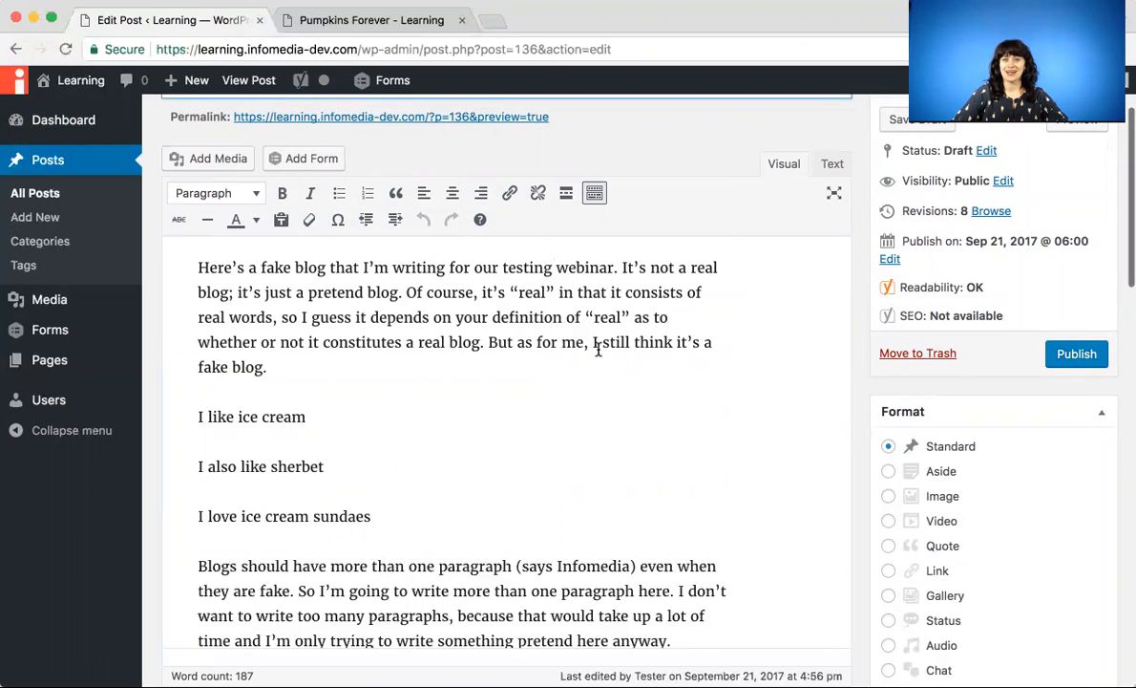
scroll(562, 348, "down", 10)
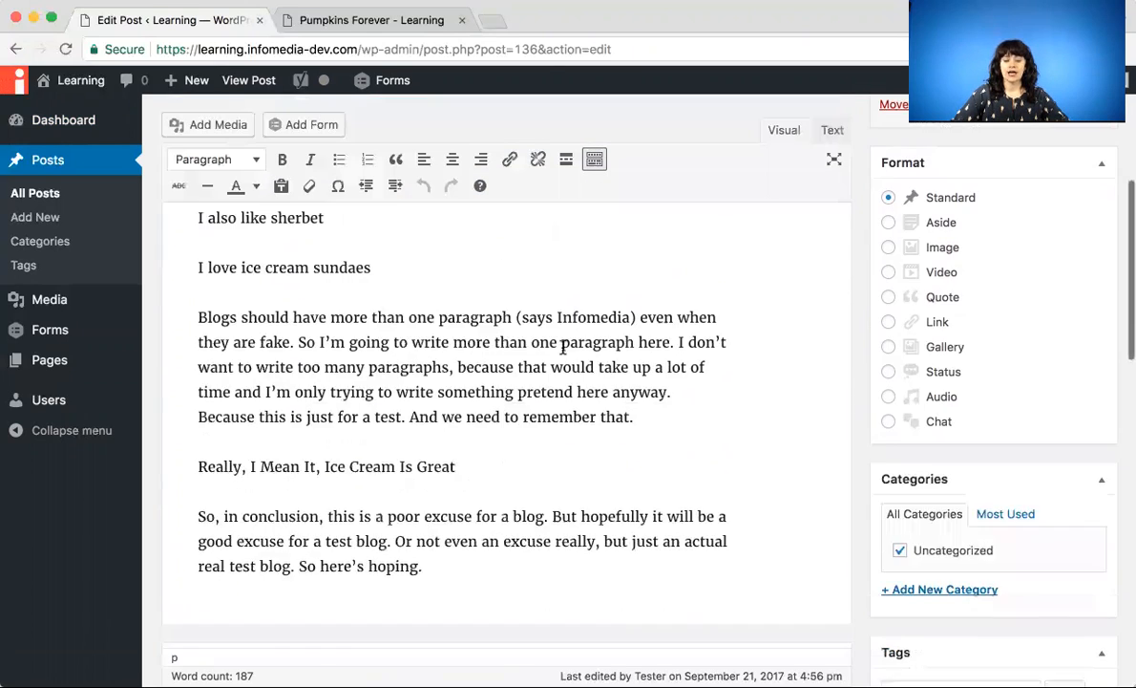
scroll(562, 348, "up", 10)
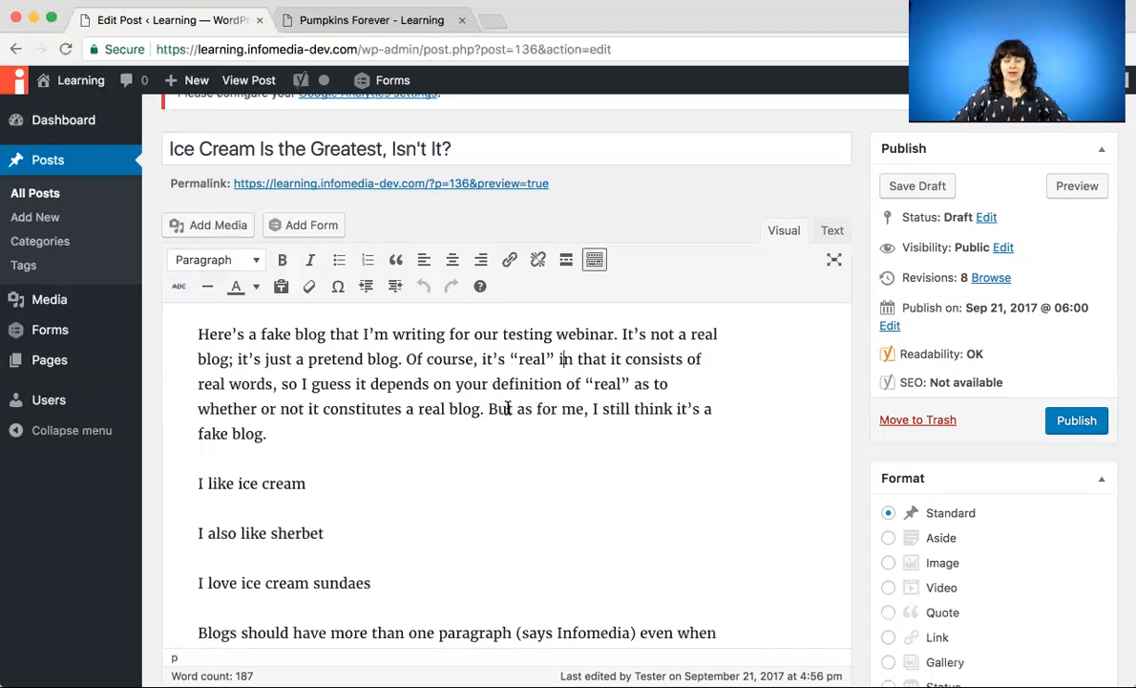
scroll(507, 408, "up", 2)
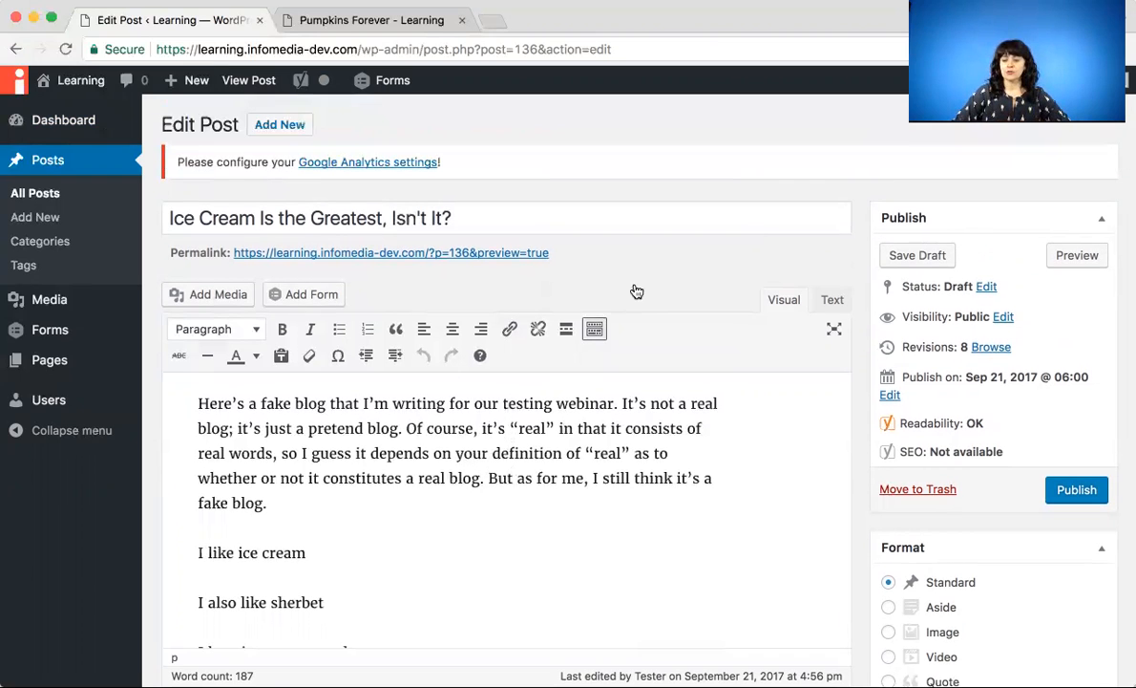
left_click(1060, 258)
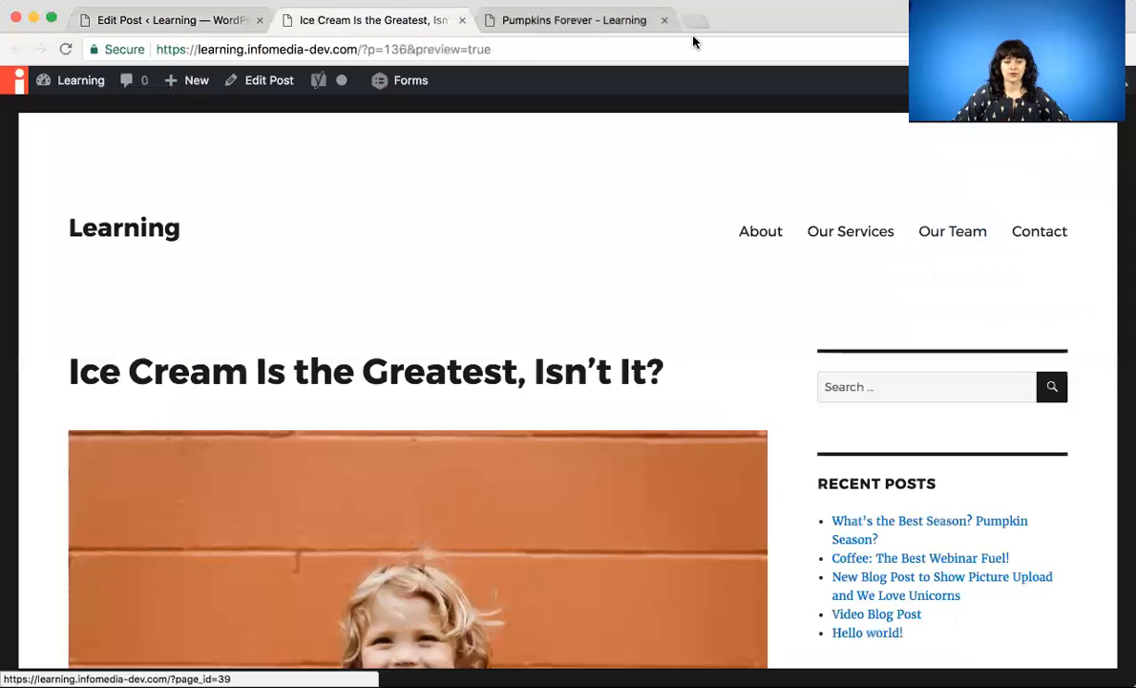
left_click(665, 20)
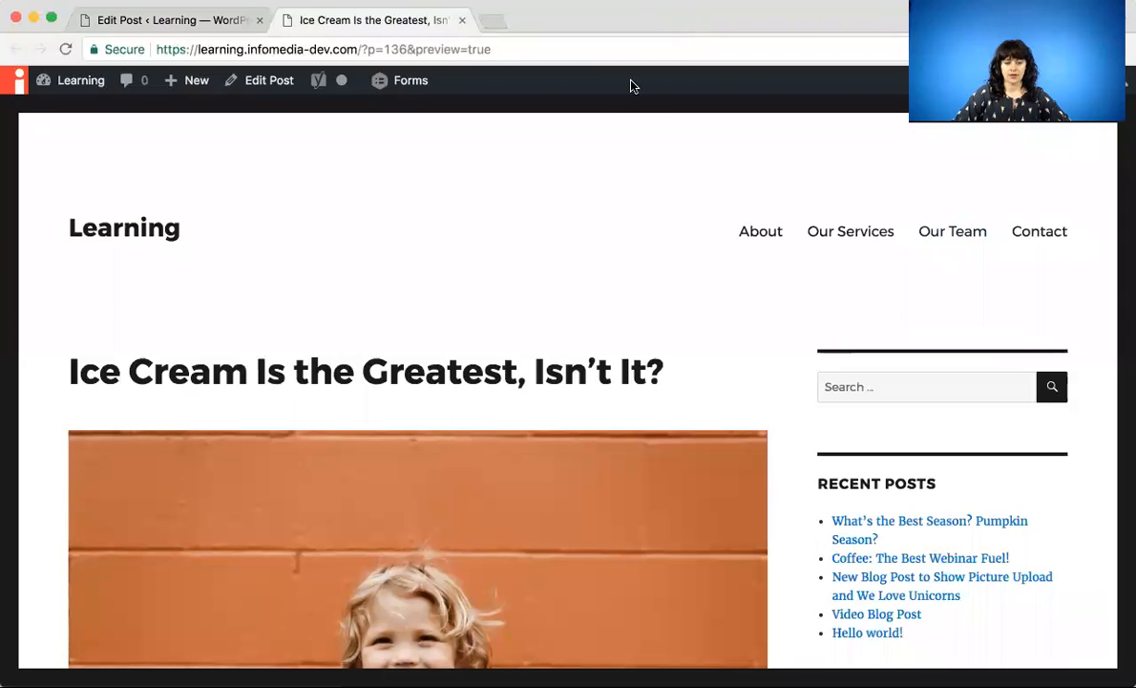
scroll(587, 189, "down", 1)
scroll(587, 190, "down", 5)
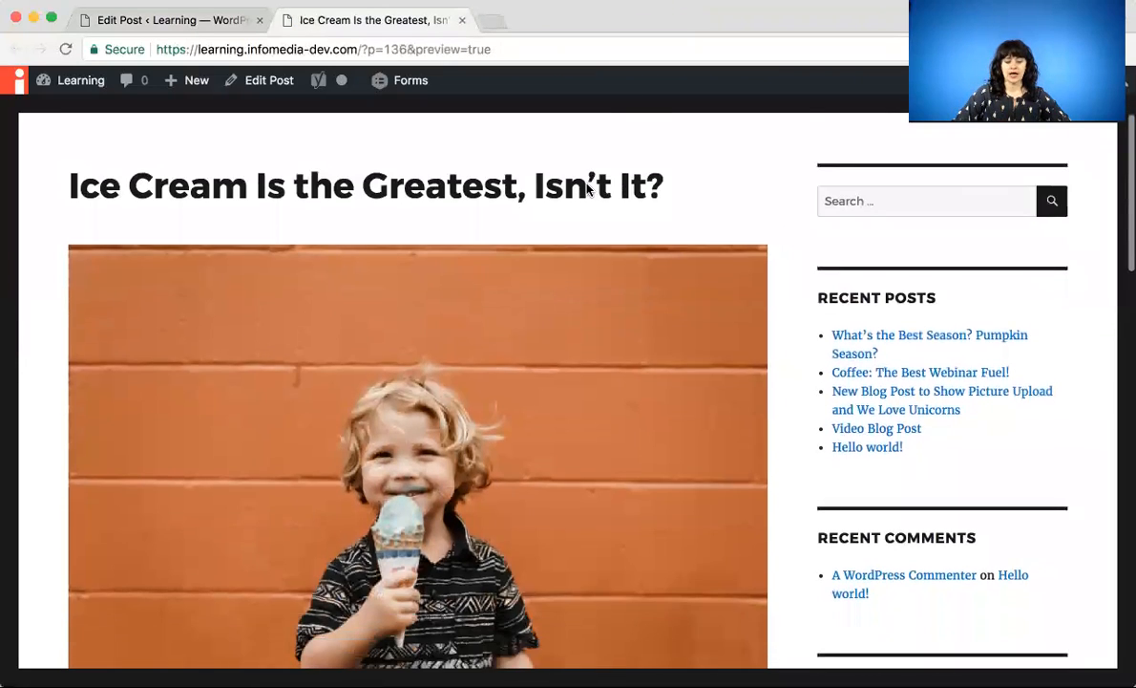
scroll(587, 189, "down", 10)
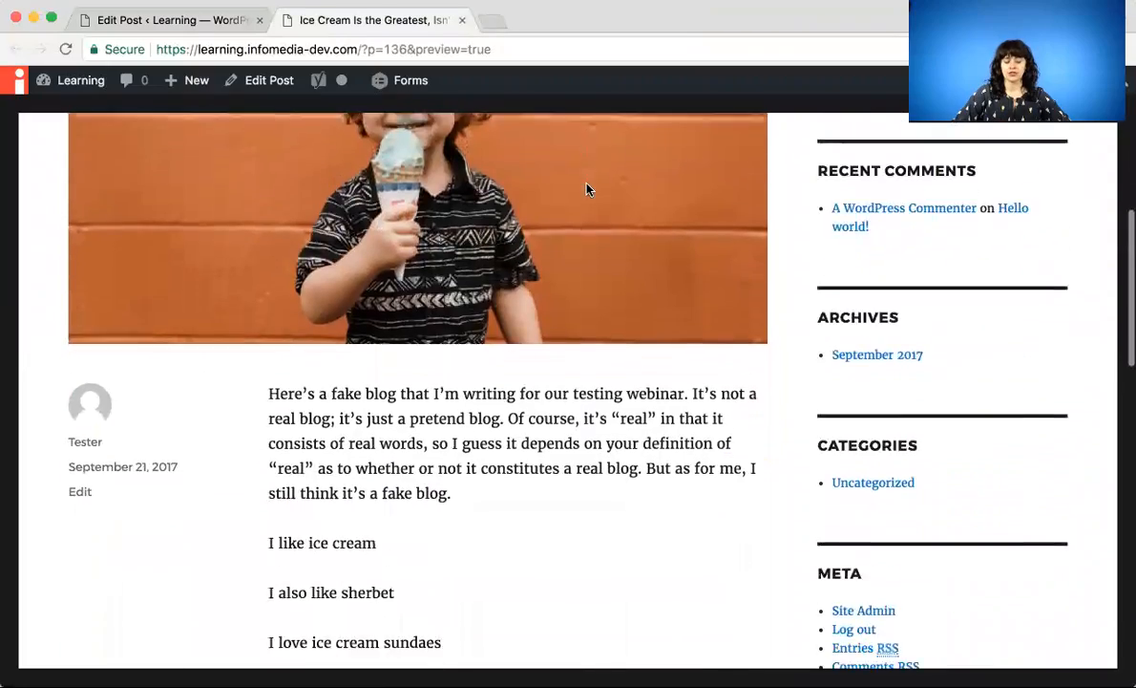
scroll(587, 189, "down", 13)
scroll(586, 189, "up", 6)
scroll(586, 189, "up", 6)
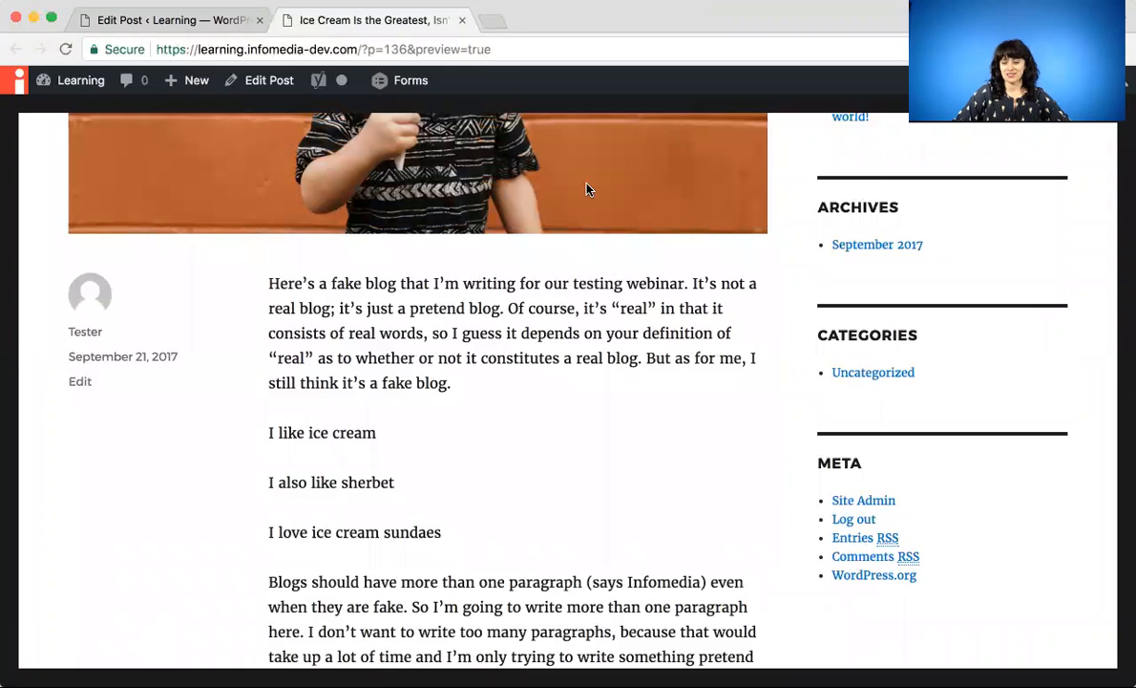
left_click(463, 21)
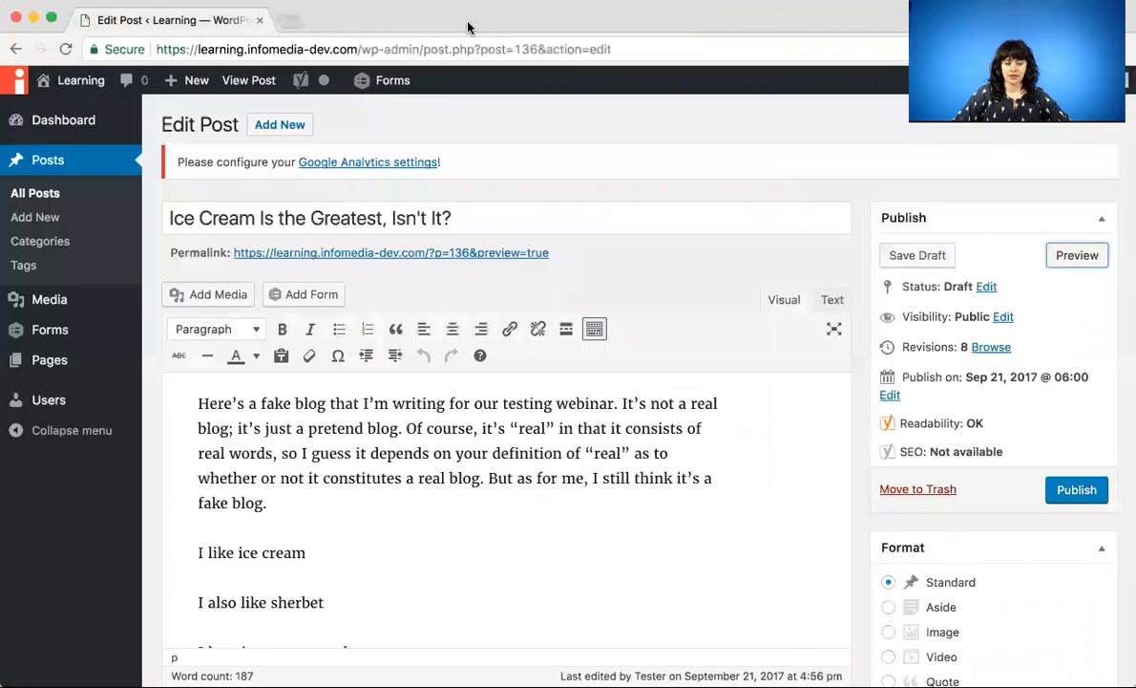
Make the words "testing webinar" in the first paragraph bold
scroll(699, 449, "down", 1)
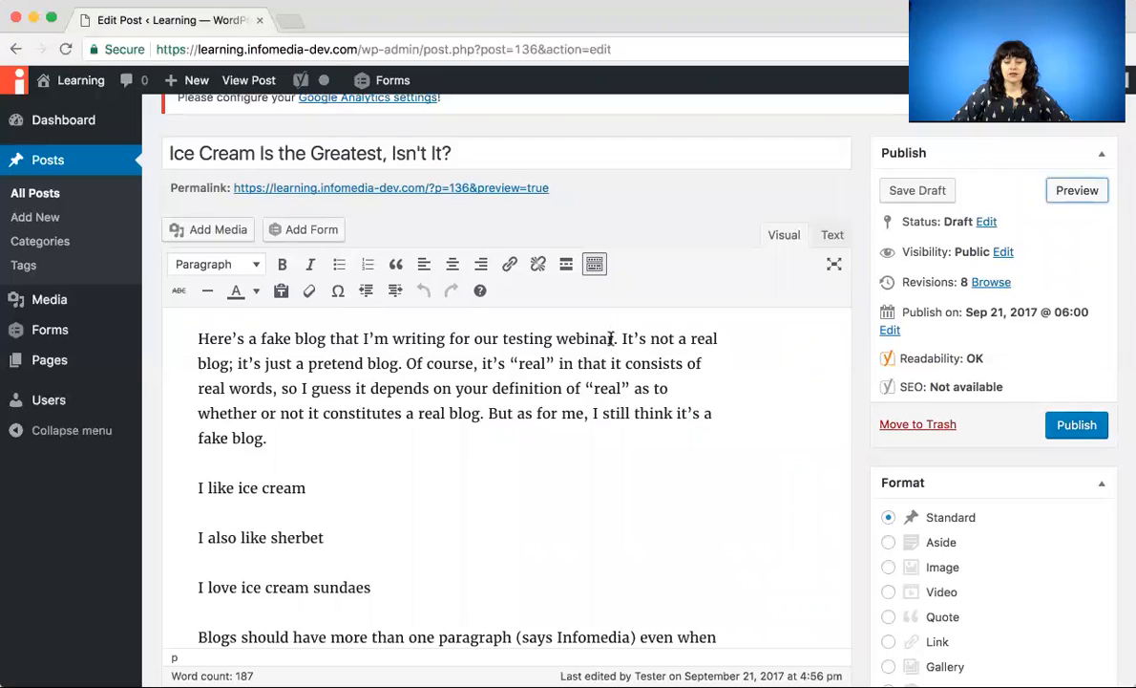
left_click_drag(613, 338, 503, 344)
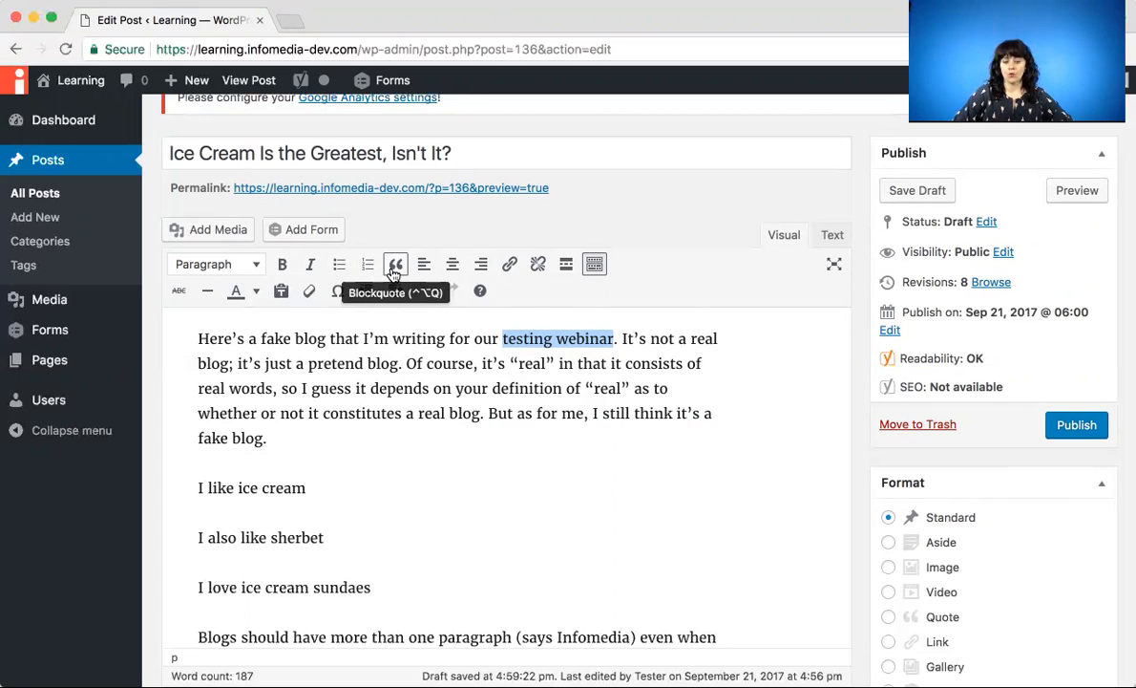
left_click(283, 264)
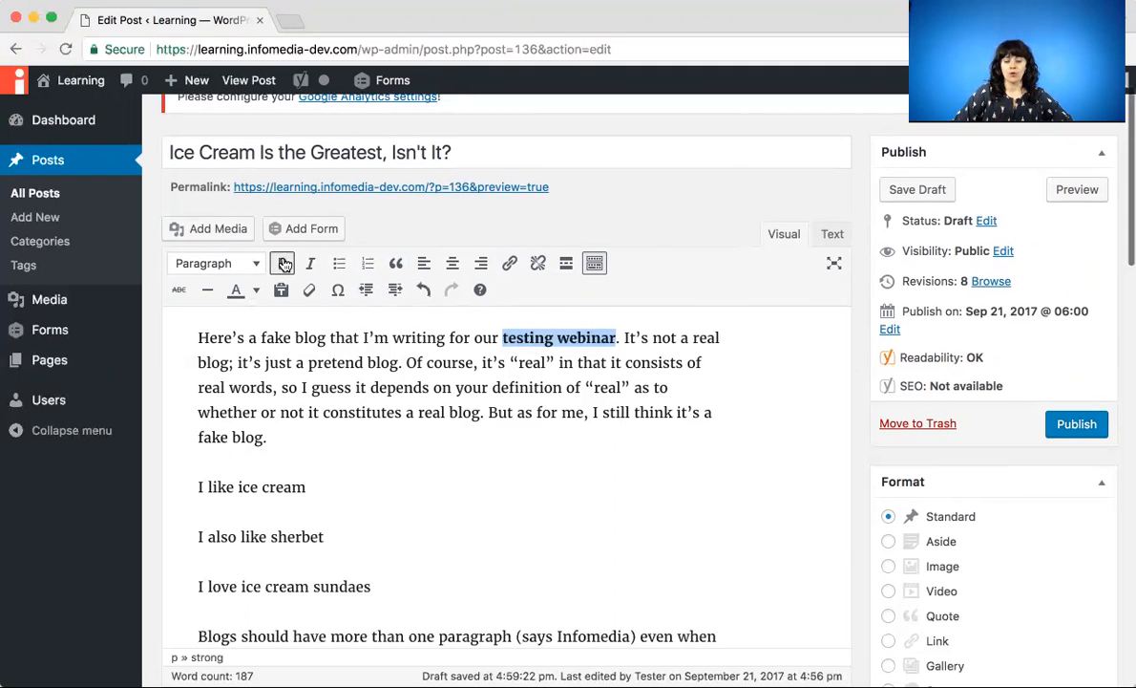
left_click(646, 412)
Preview the post to check the bold text in the first paragraph, and return to the post editor
scroll(646, 412, "up", 2)
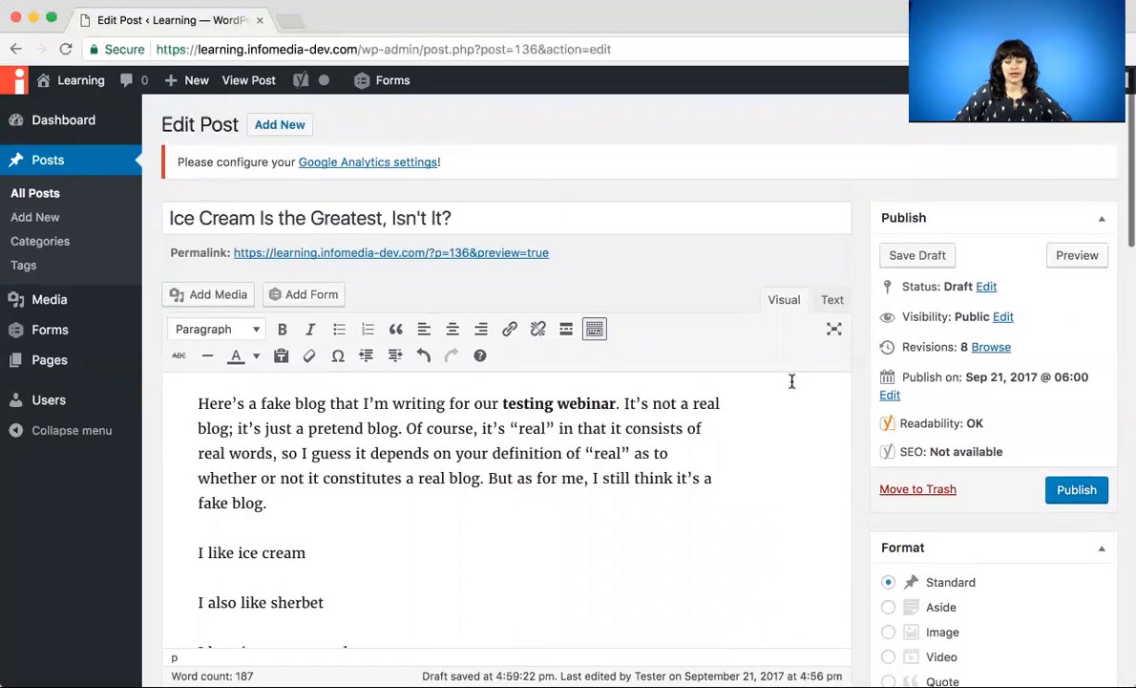
left_click(1079, 255)
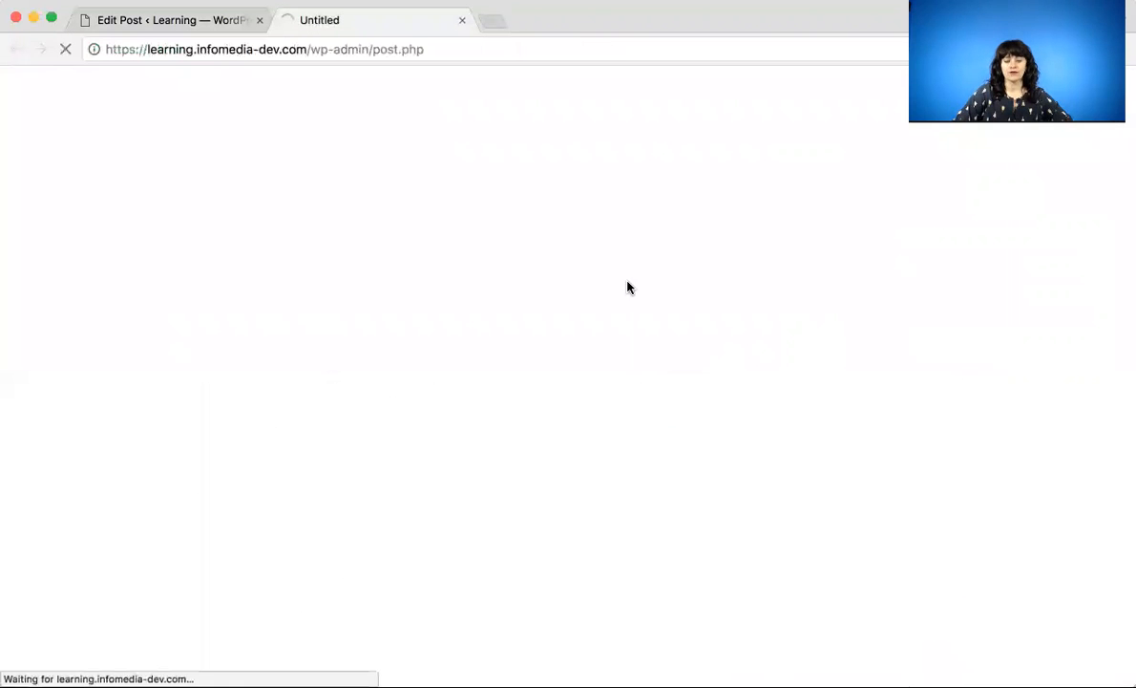
scroll(588, 226, "down", 5)
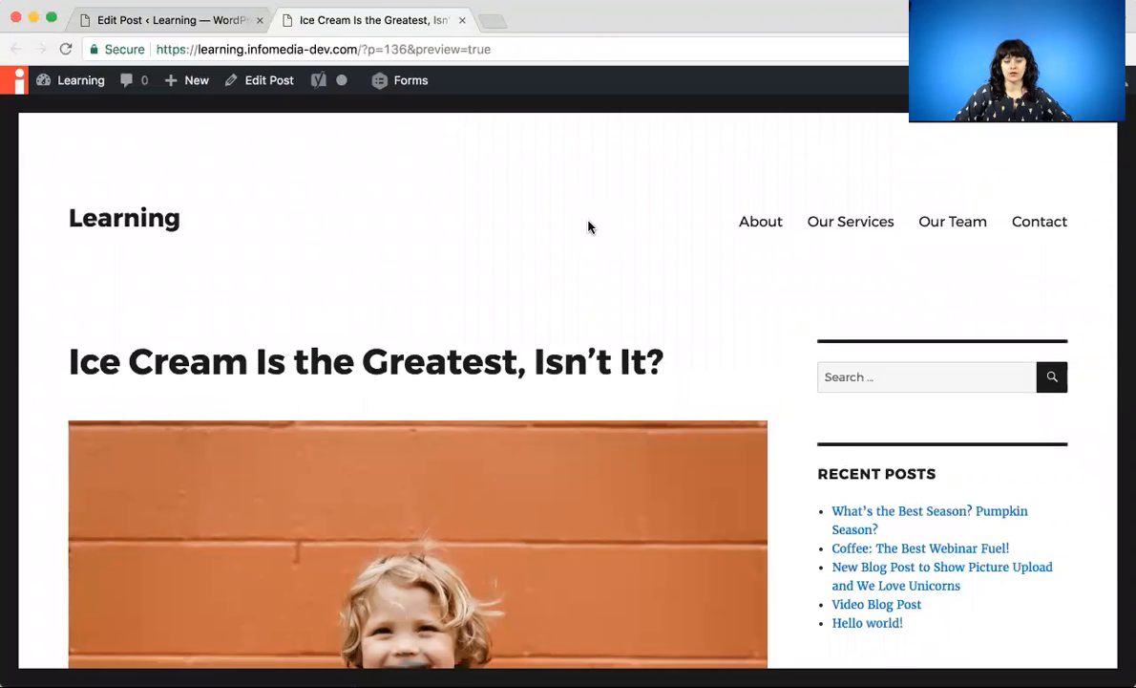
scroll(588, 226, "down", 10)
scroll(588, 226, "up", 1)
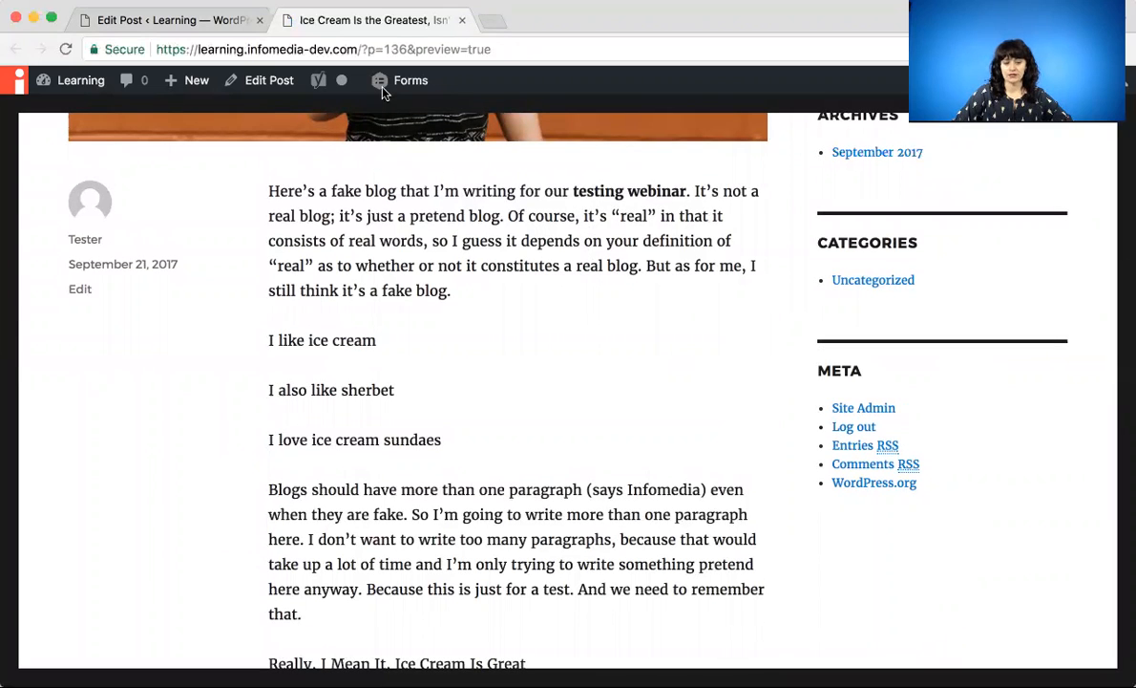
left_click(188, 29)
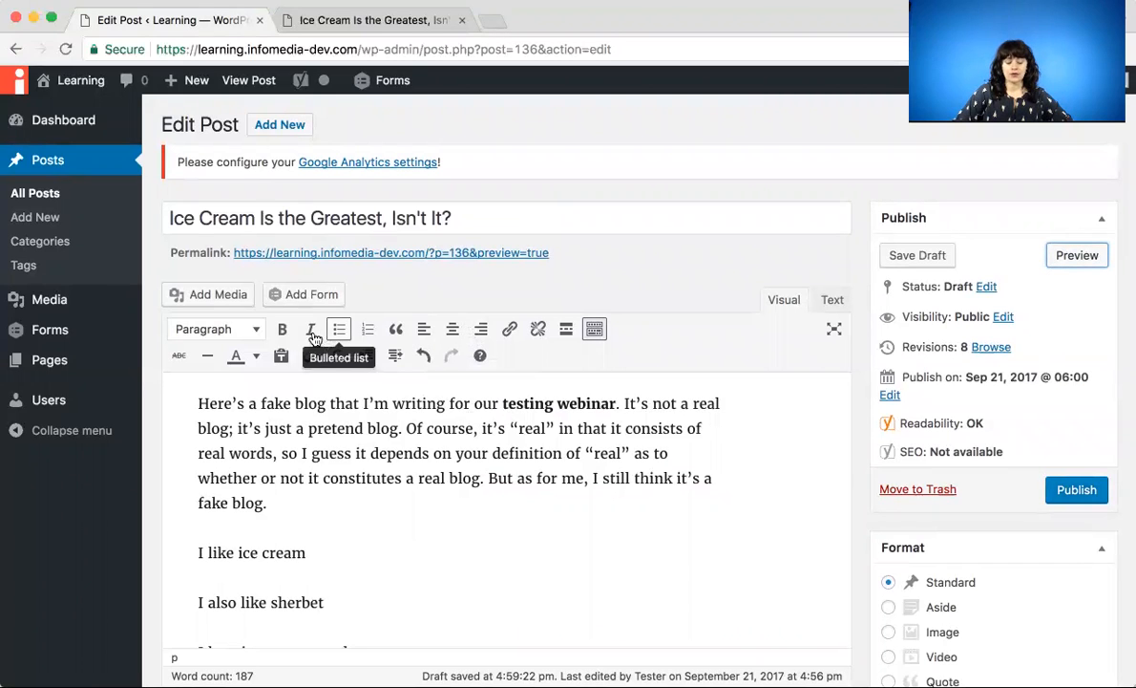
Turn the three lines from "I like ice cream" to "I love ice cream sundaes" into a bulleted list
scroll(523, 433, "down", 2)
scroll(522, 432, "down", 3)
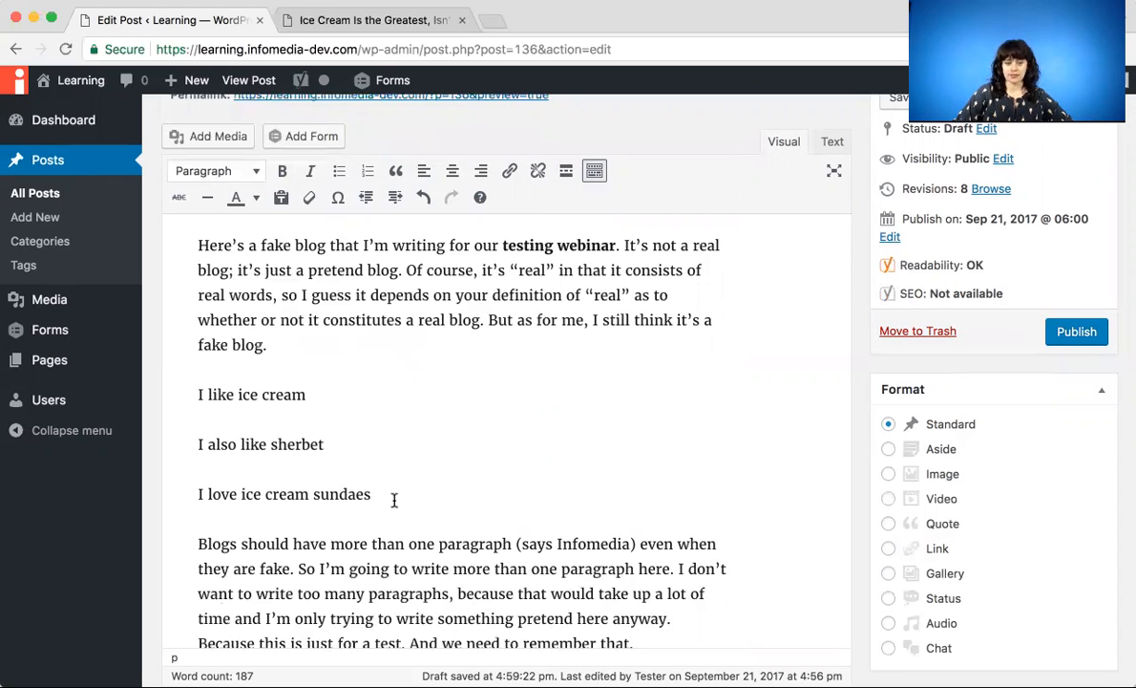
left_click_drag(393, 501, 188, 400)
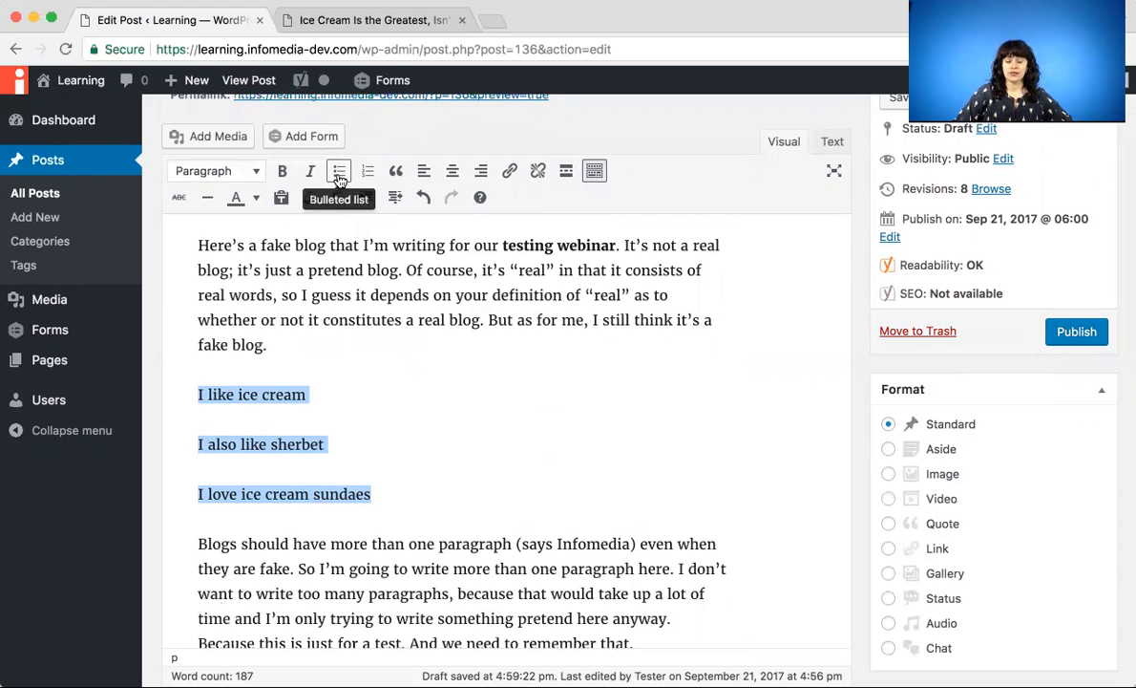
left_click(340, 178)
left_click(405, 350)
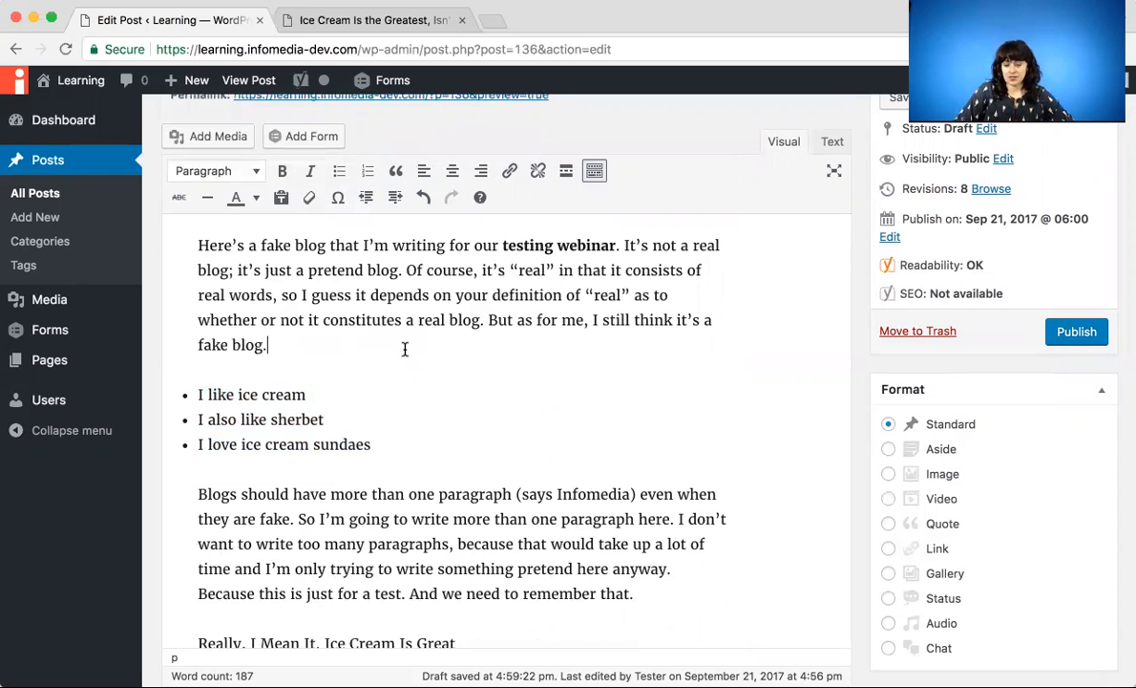
Format the paragraph starting "Blogs should have more than one paragraph" as a blockquote
scroll(437, 337, "down", 5)
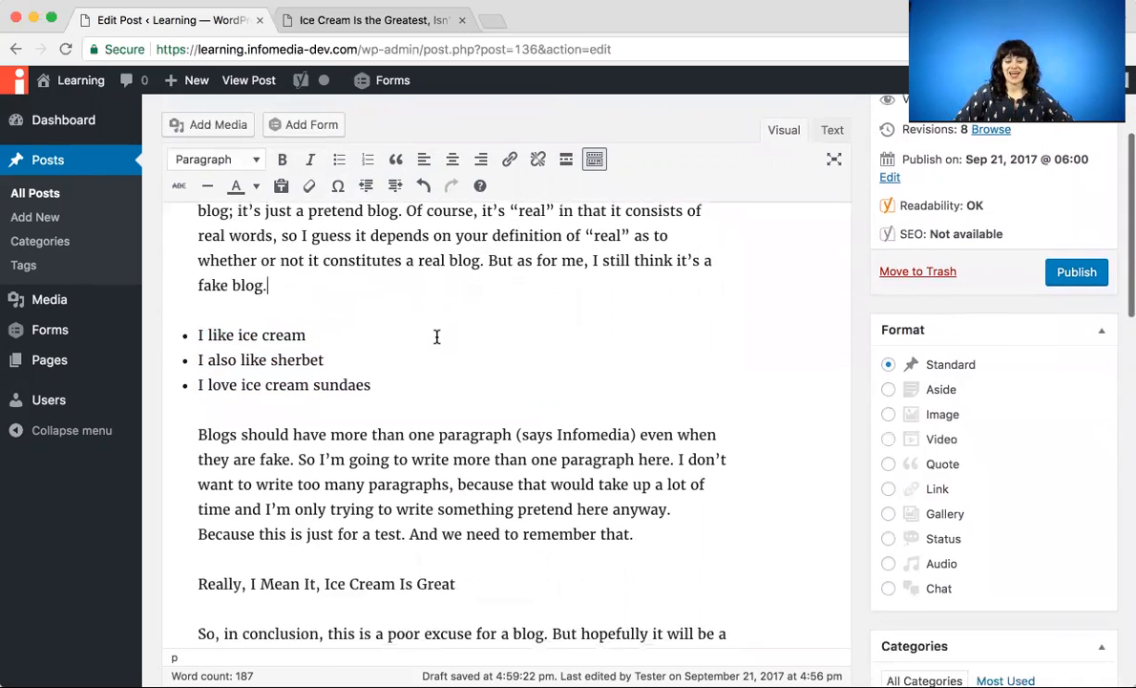
left_click_drag(634, 443, 166, 320)
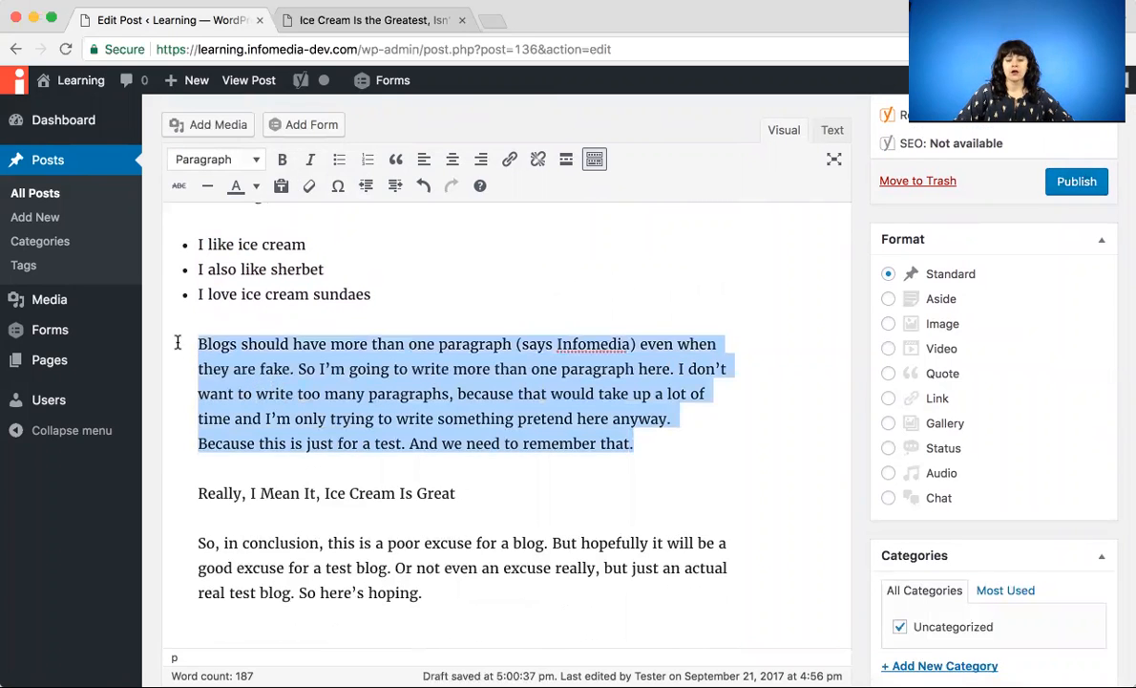
left_click(397, 159)
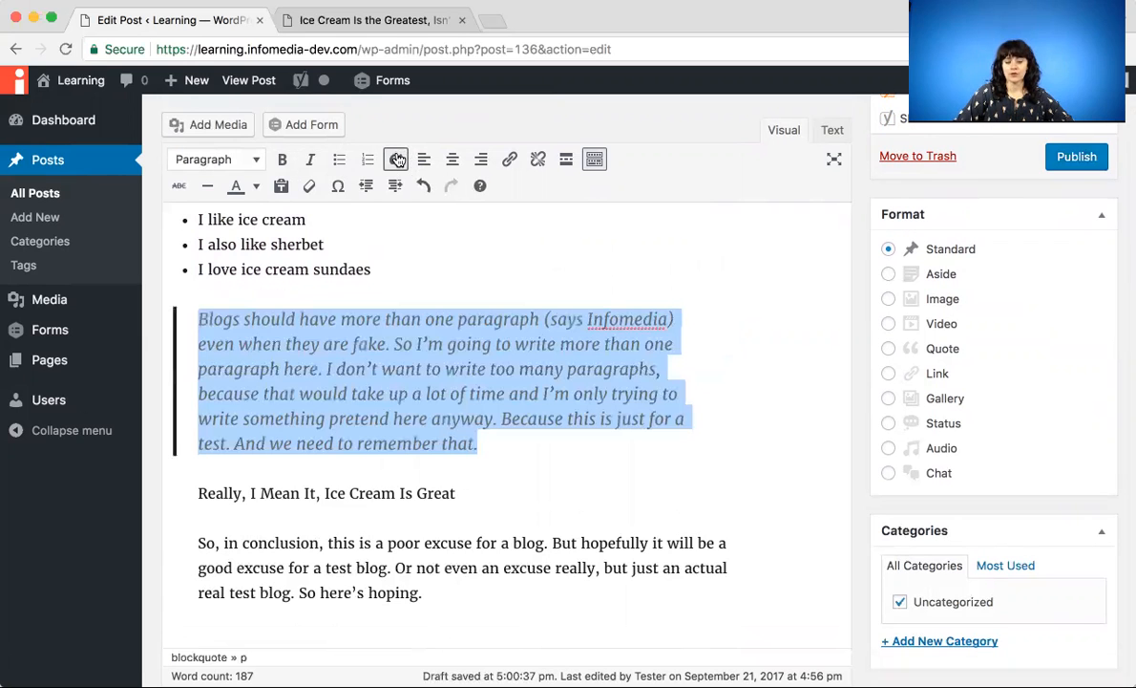
left_click(438, 265)
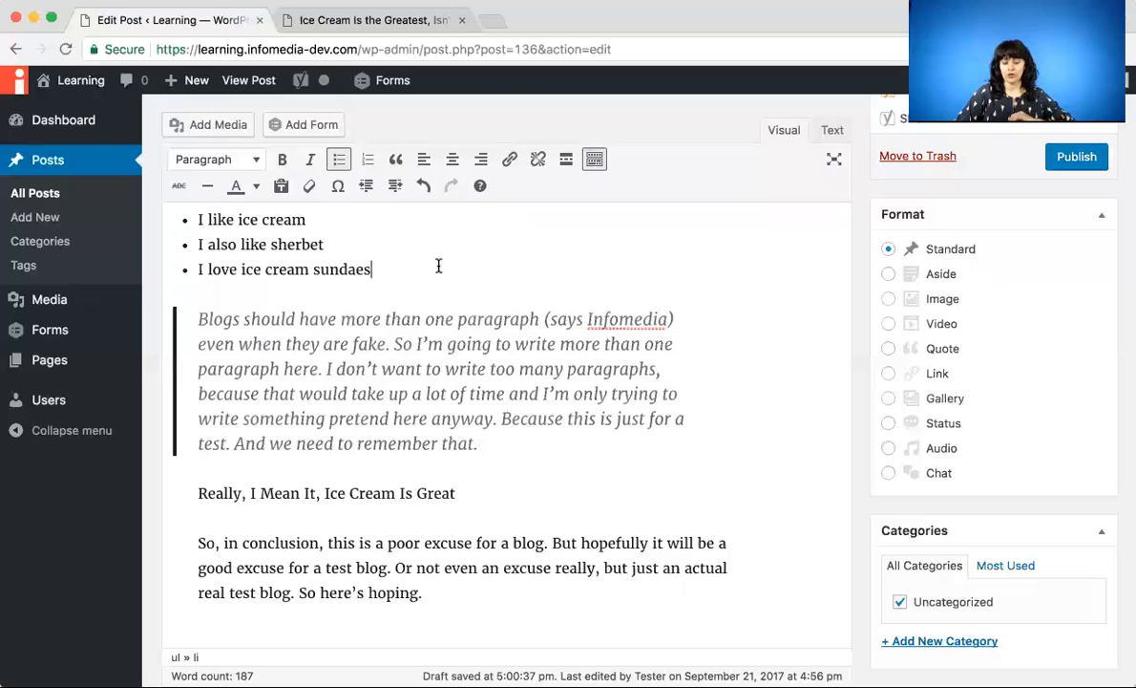
Preview the post to check the bulleted list and blockquote, and return to the lower part of the body text in the editor
scroll(550, 261, "up", 5)
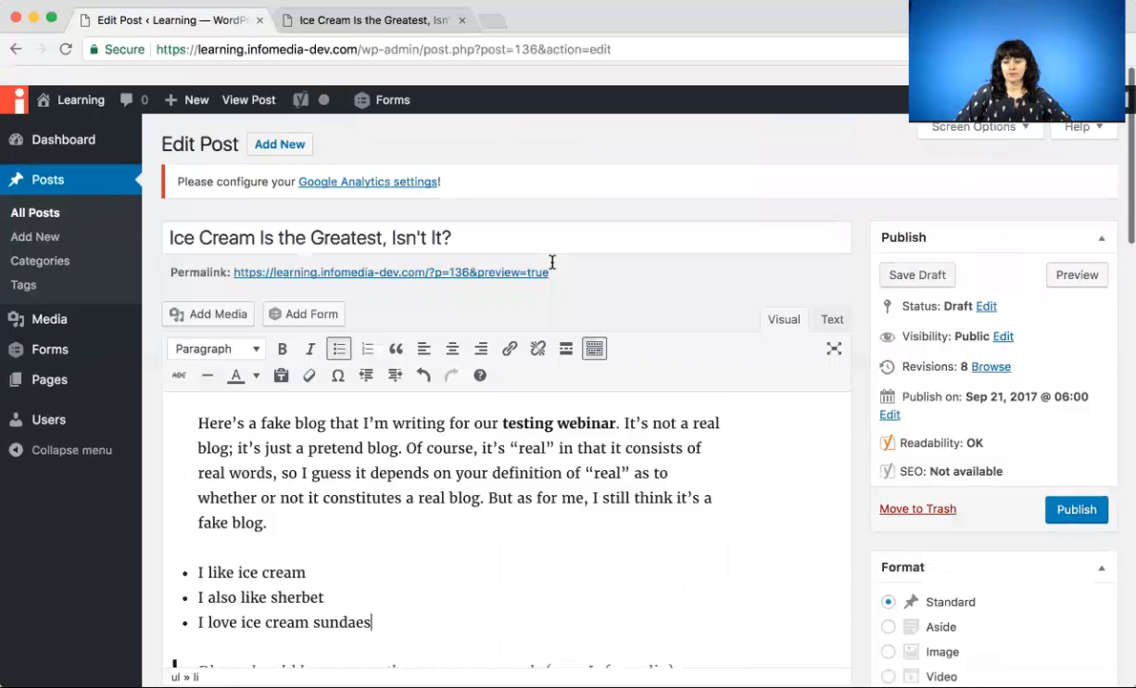
left_click(1078, 257)
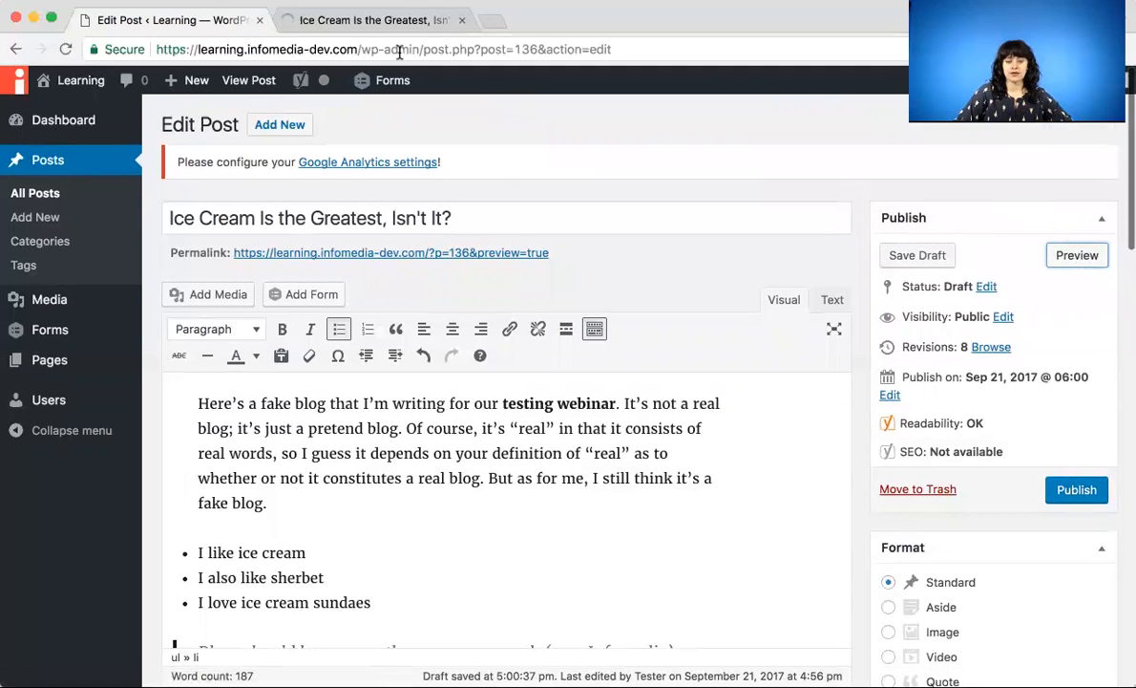
scroll(520, 210, "down", 10)
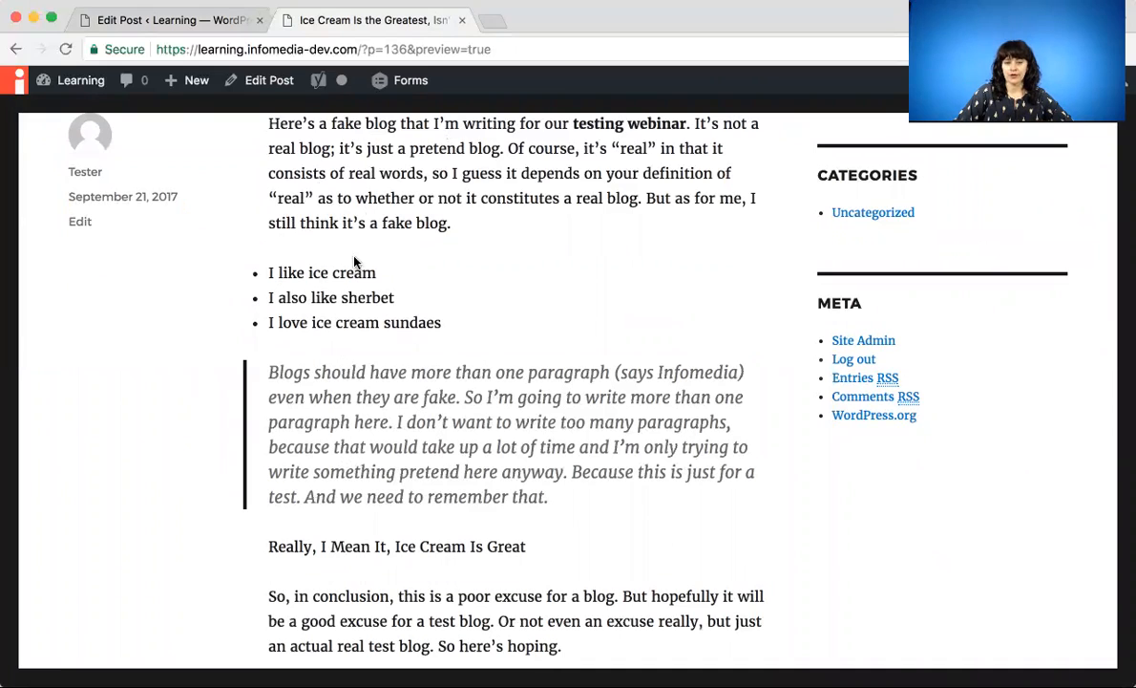
left_click(177, 20)
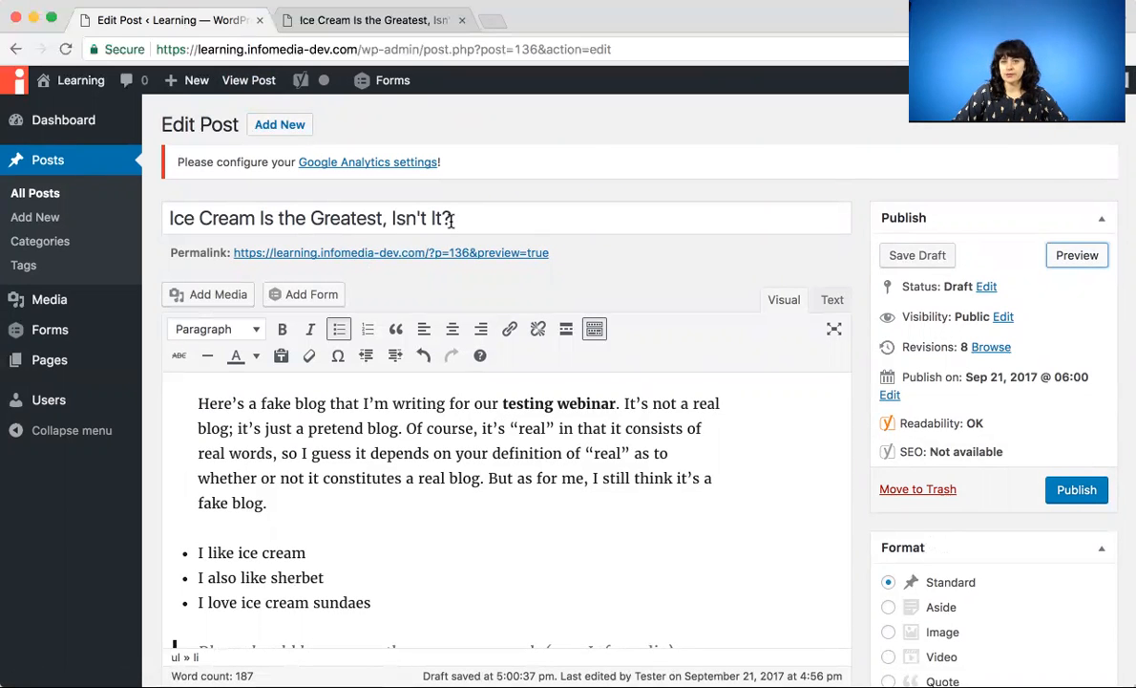
scroll(452, 219, "down", 4)
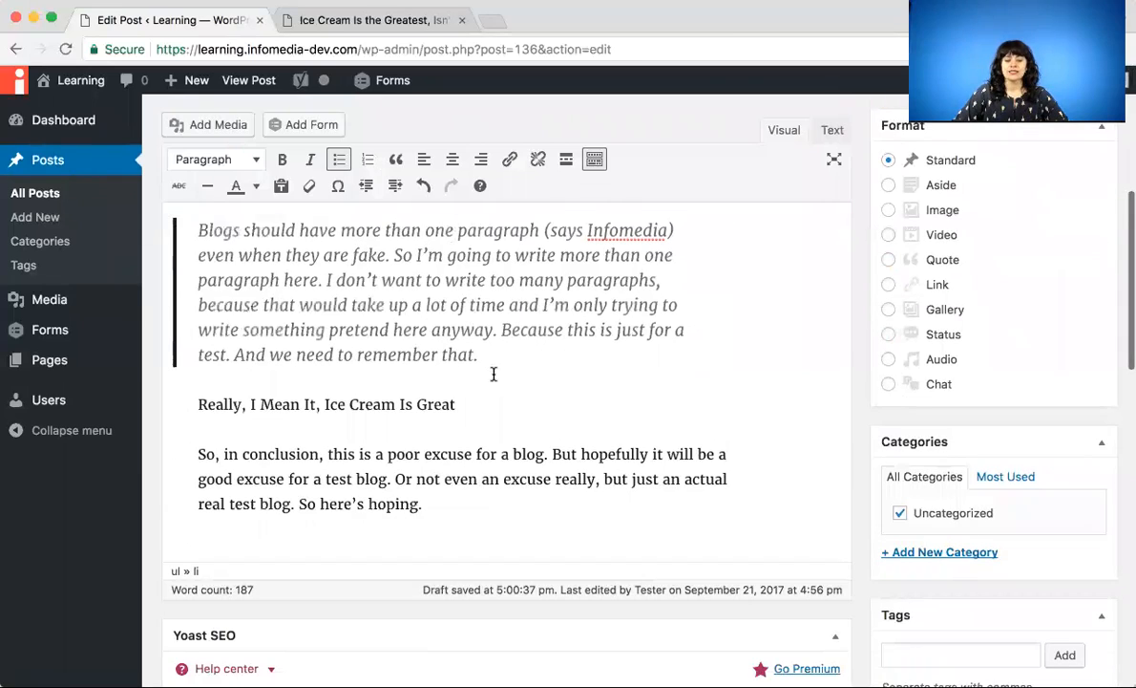
Format the line "Really, I Mean It, Ice Cream Is Great" as Heading 2
left_click_drag(467, 401, 197, 402)
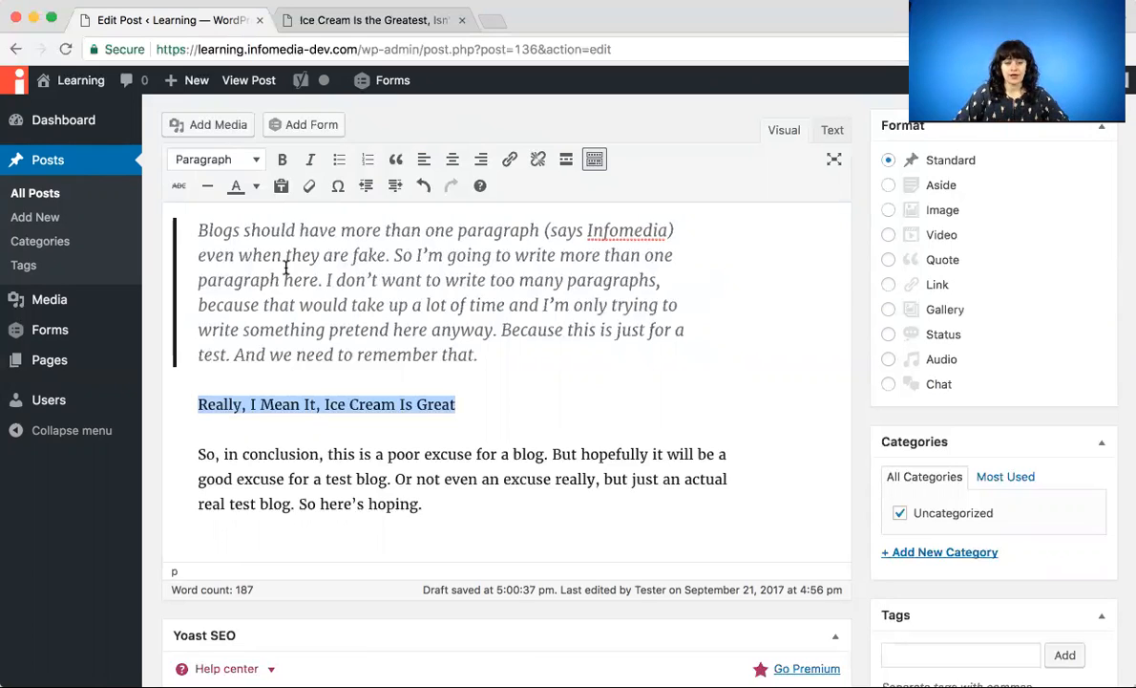
left_click(255, 162)
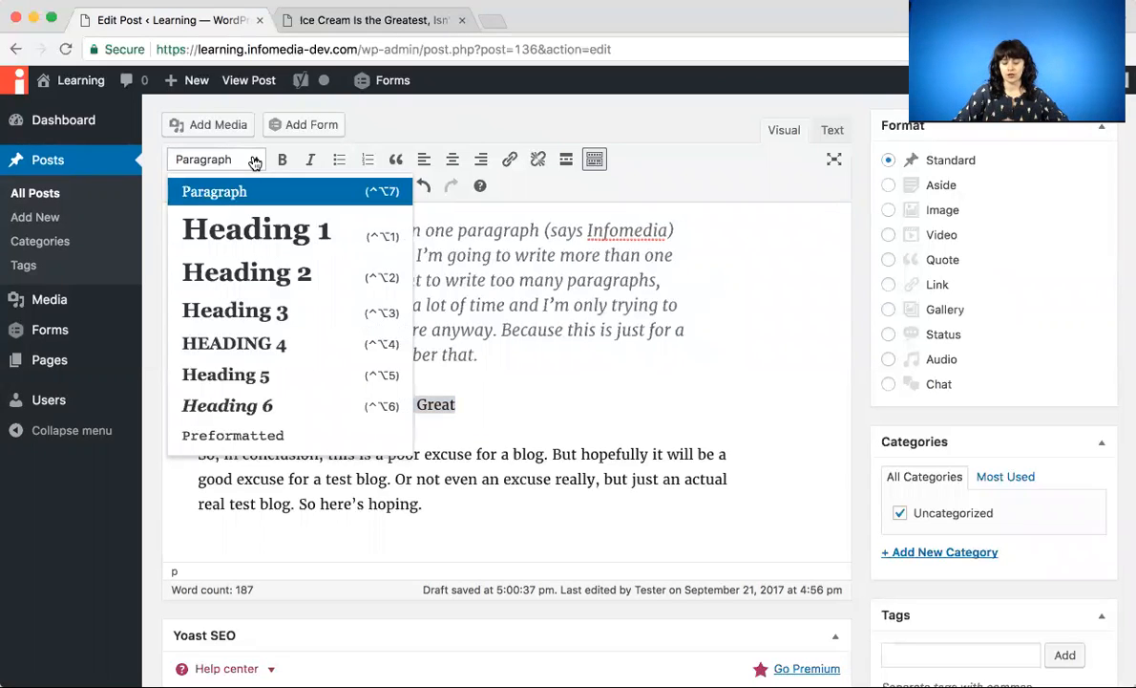
left_click(275, 269)
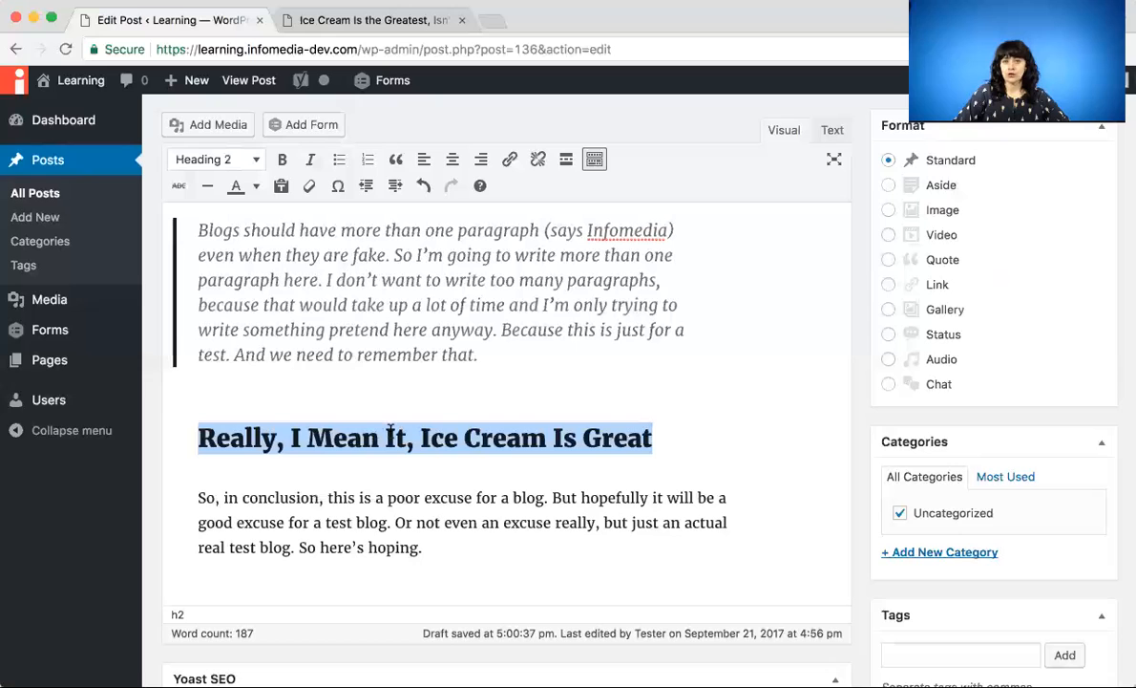
Preview the post to check the new heading above the last paragraph, and return to the post editor
scroll(390, 432, "up", 5)
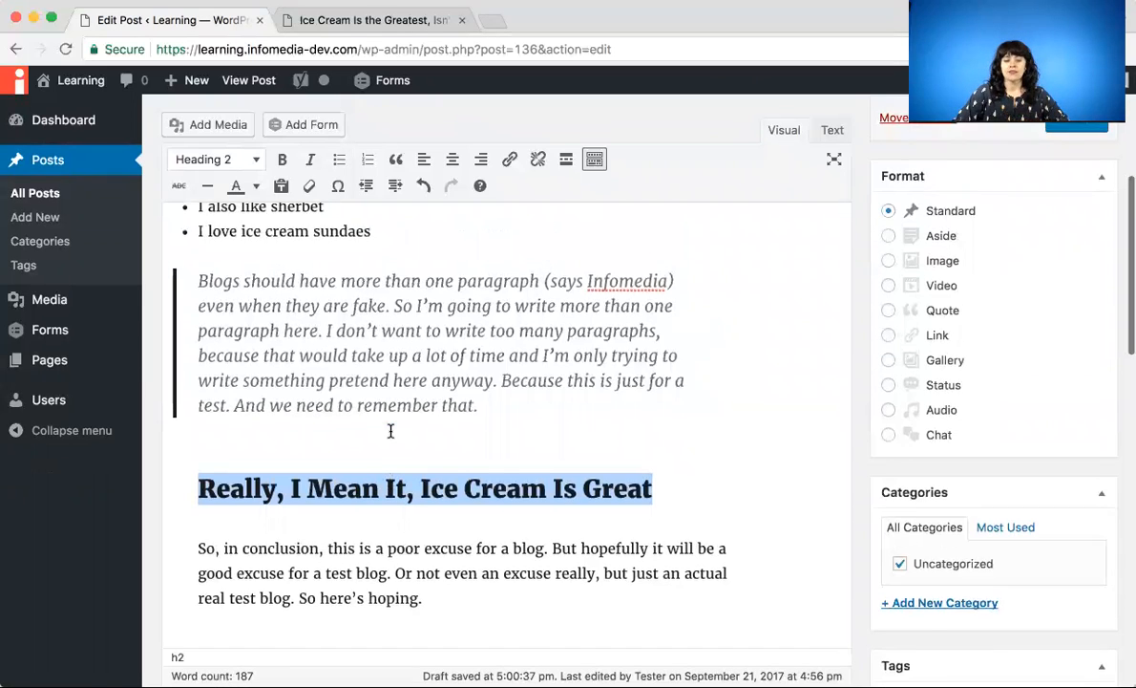
left_click(464, 220)
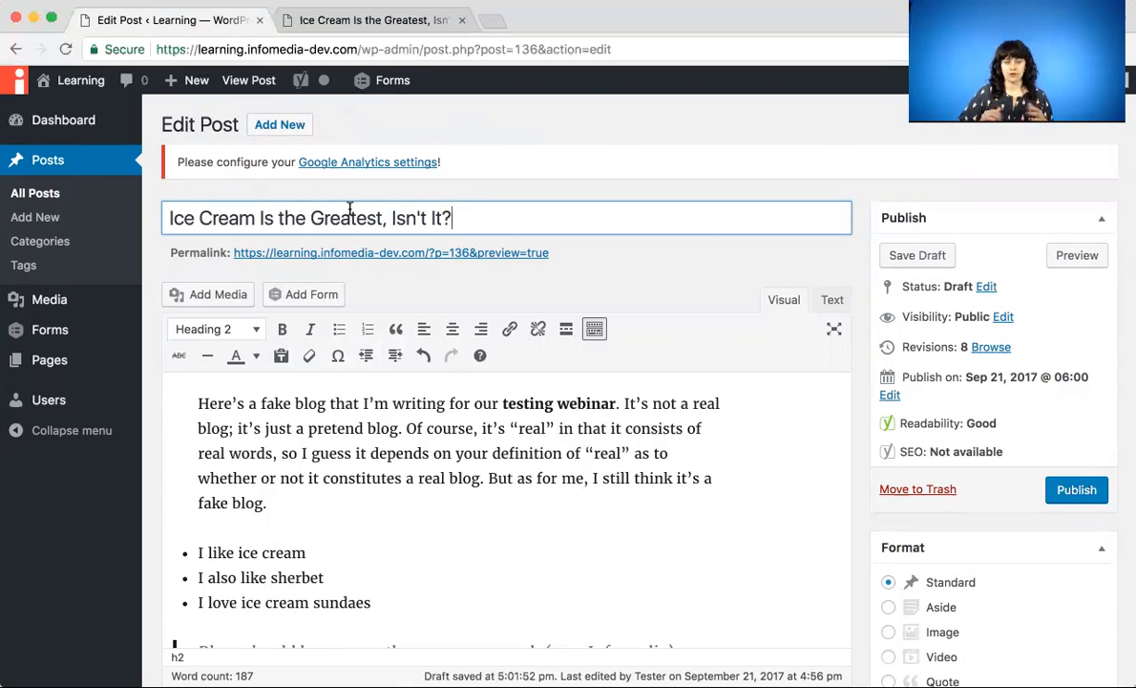
scroll(351, 214, "down", 1)
scroll(351, 216, "down", 10)
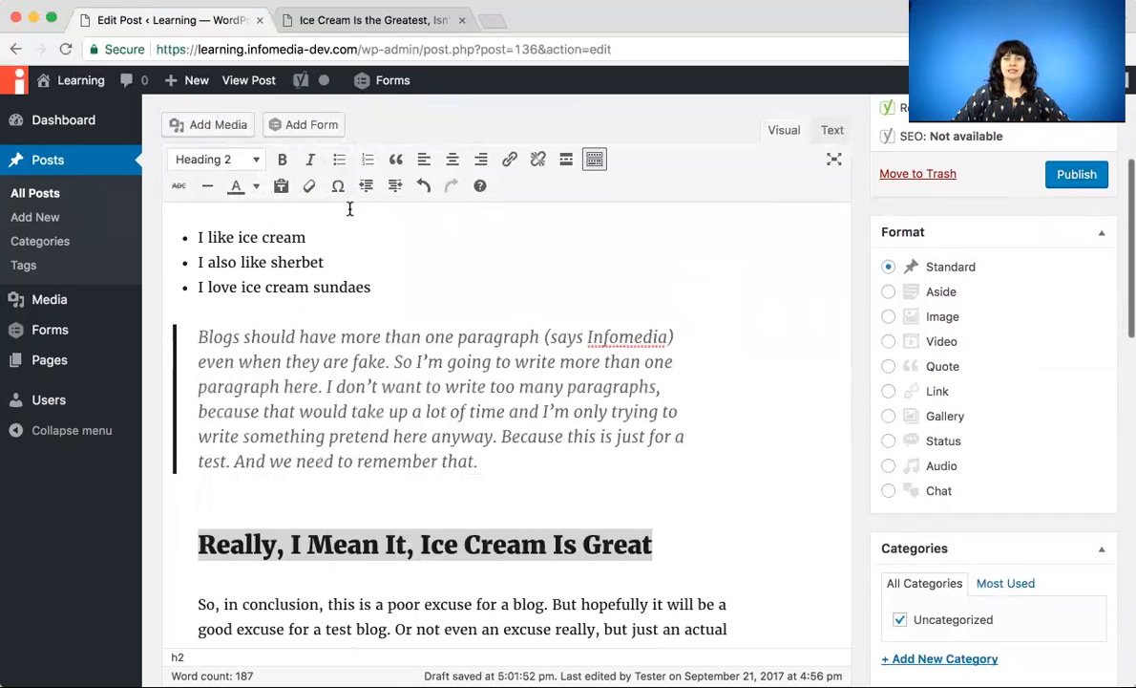
left_click(459, 438)
scroll(496, 421, "up", 10)
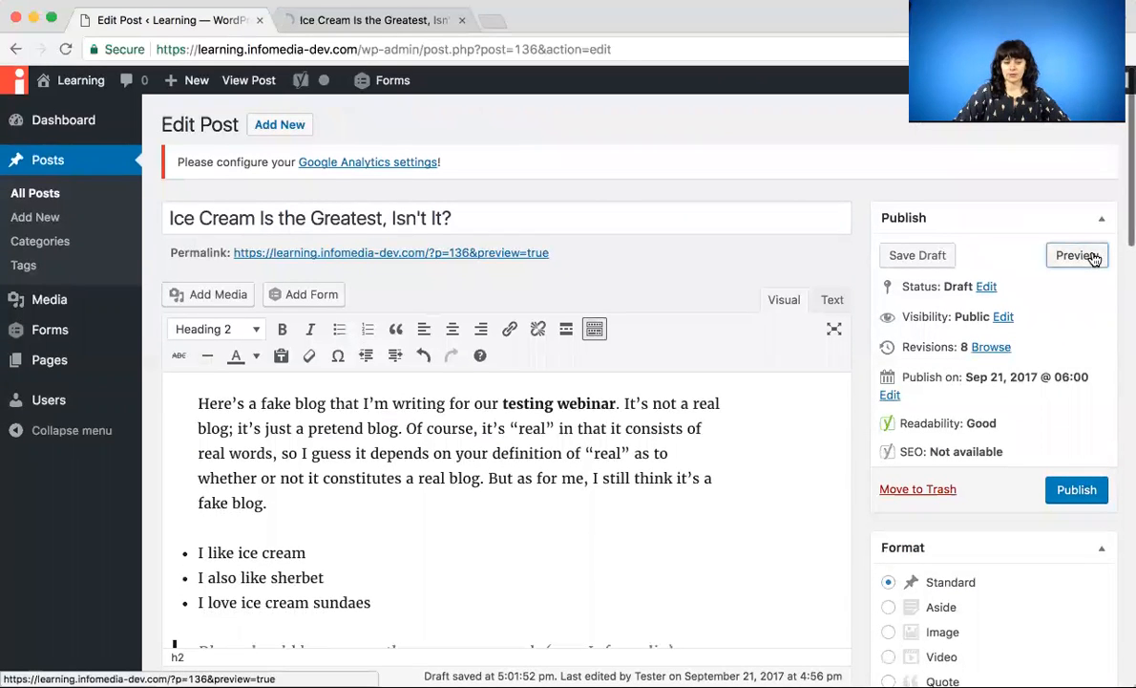
left_click(1090, 257)
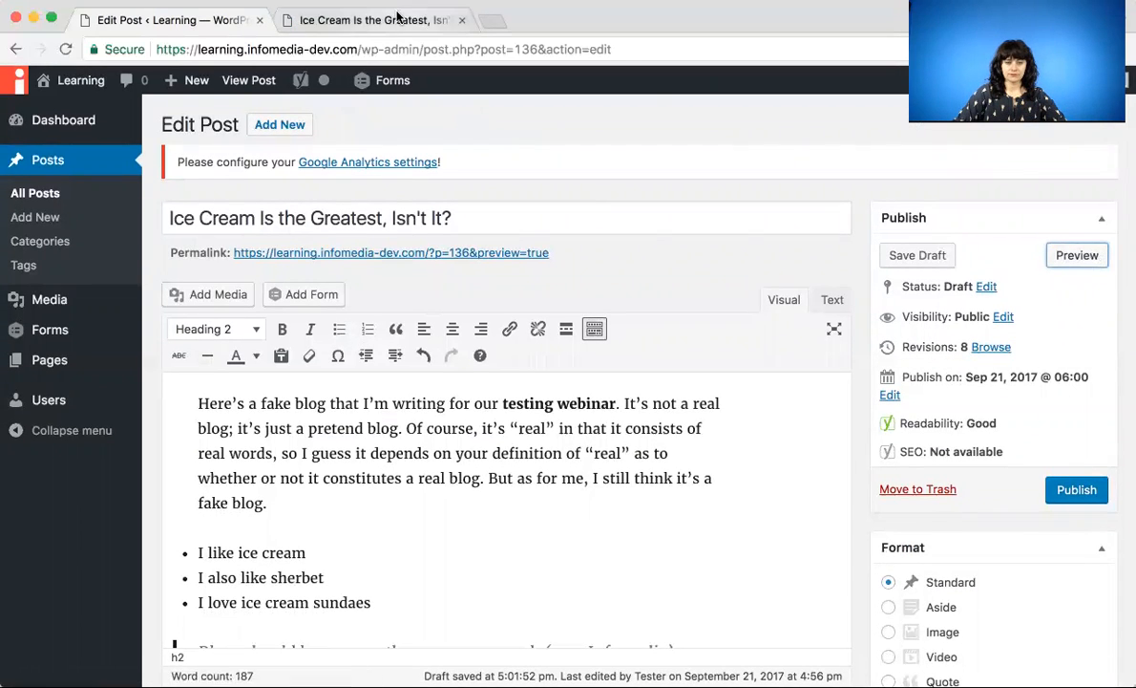
scroll(524, 230, "down", 20)
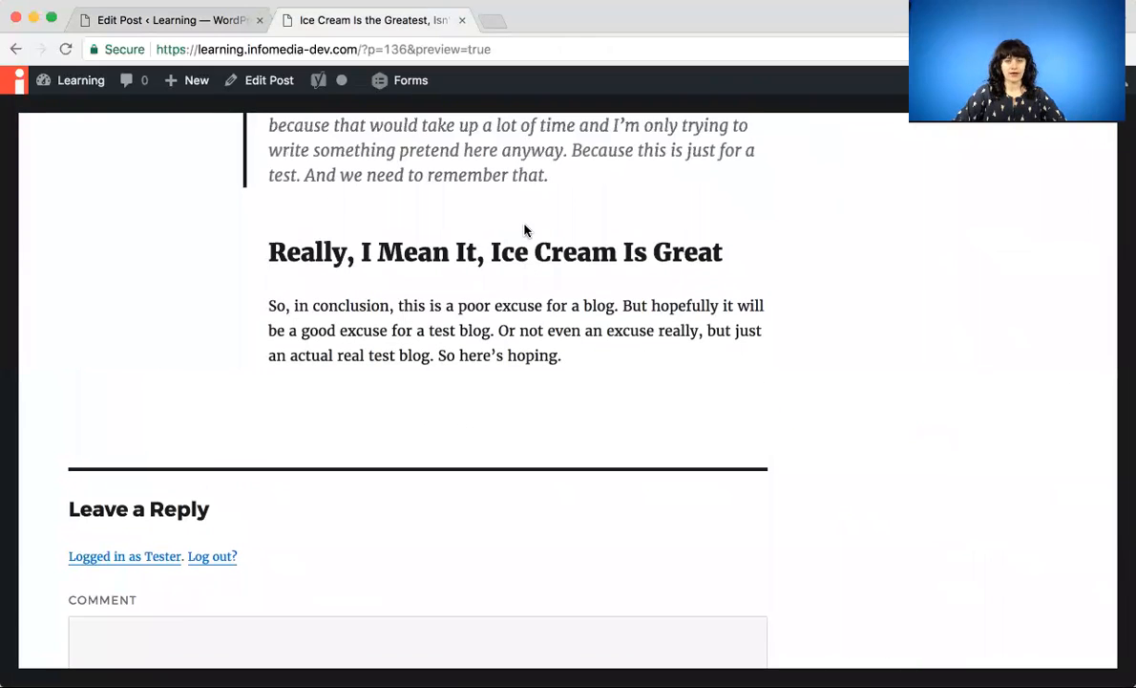
scroll(524, 230, "up", 15)
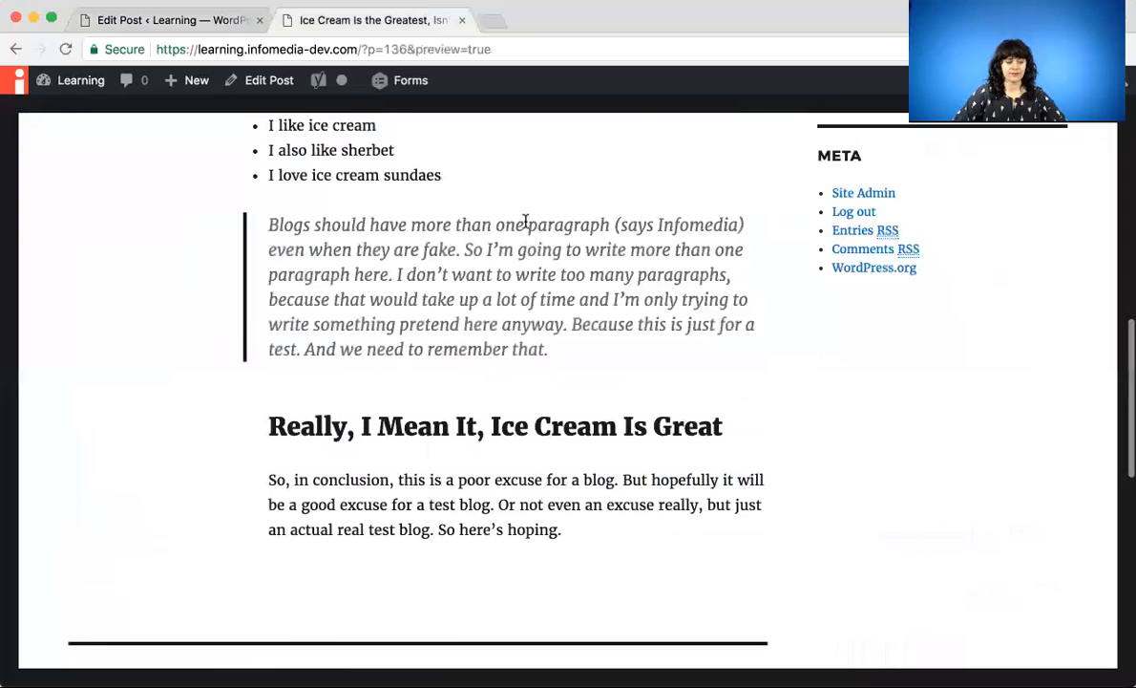
left_click(216, 26)
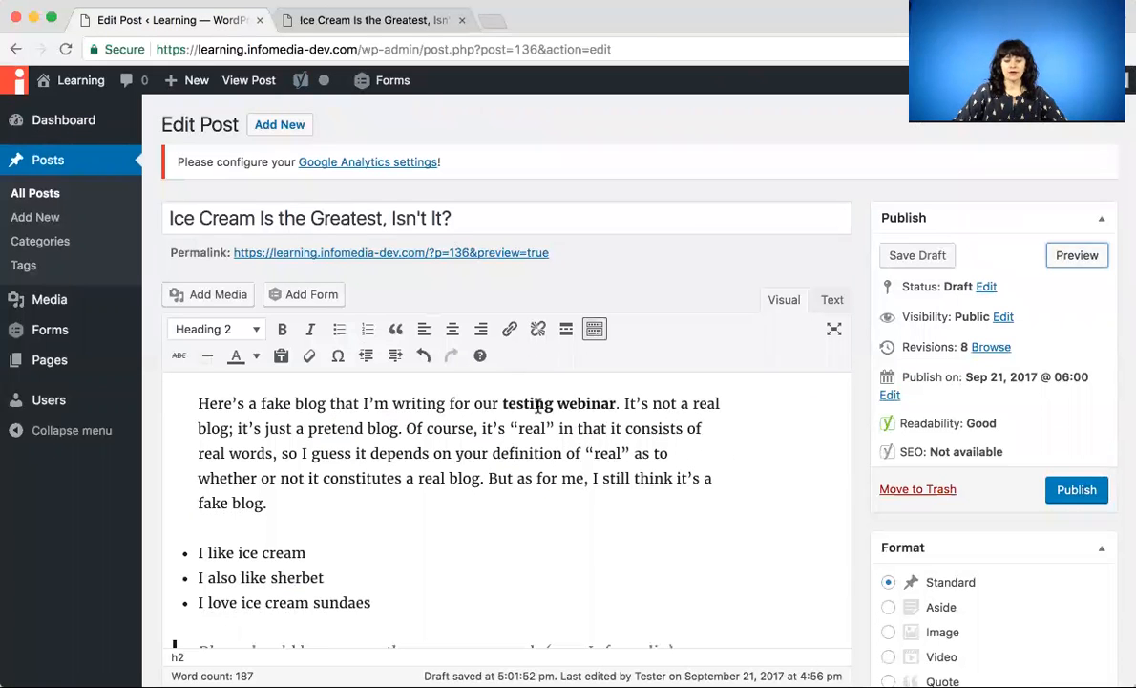
Link the word "Infomedia" in the blockquote to the site's "Our Team" page, found by searching for "team"
scroll(596, 420, "down", 5)
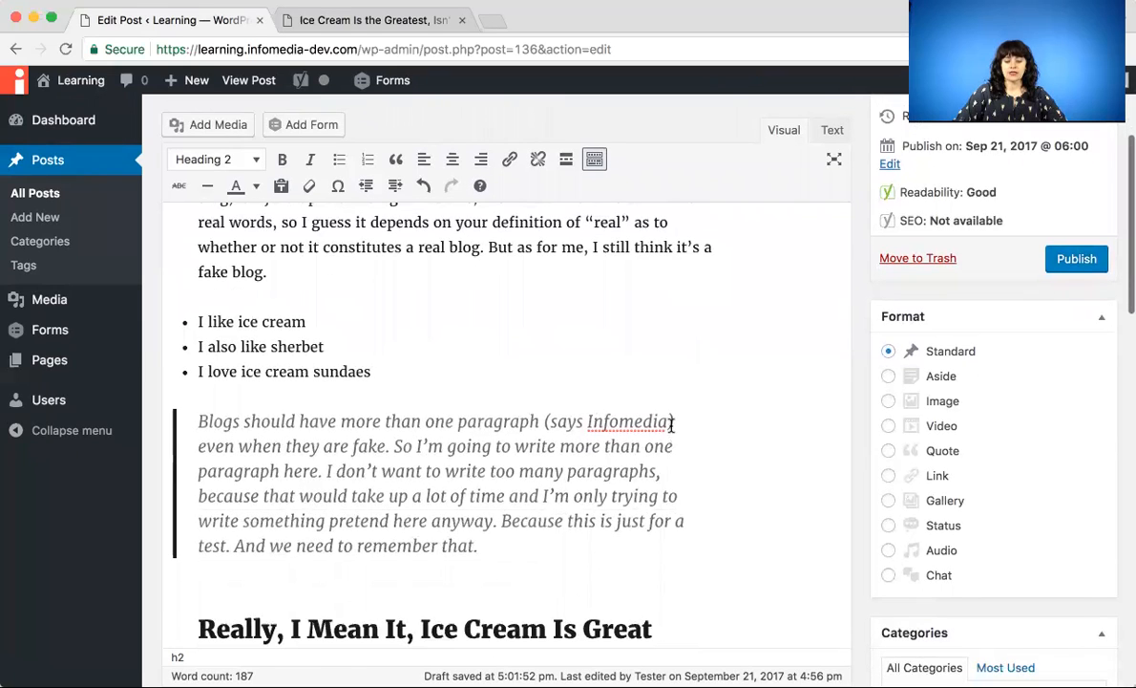
left_click_drag(669, 421, 588, 420)
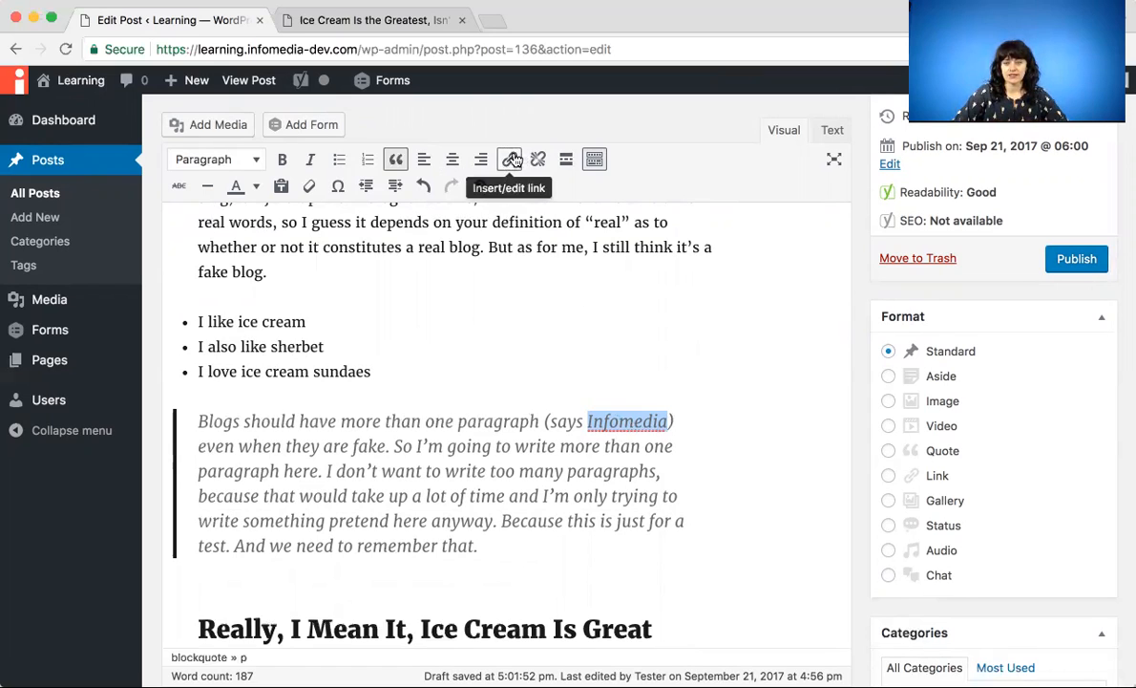
left_click(511, 159)
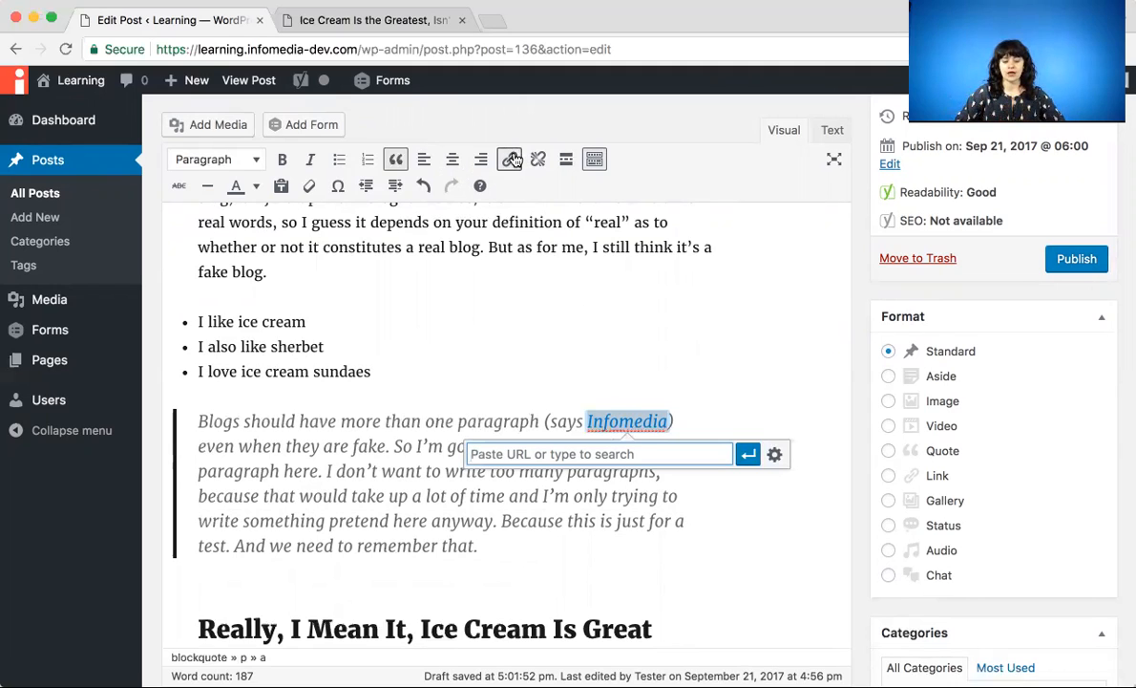
type("team")
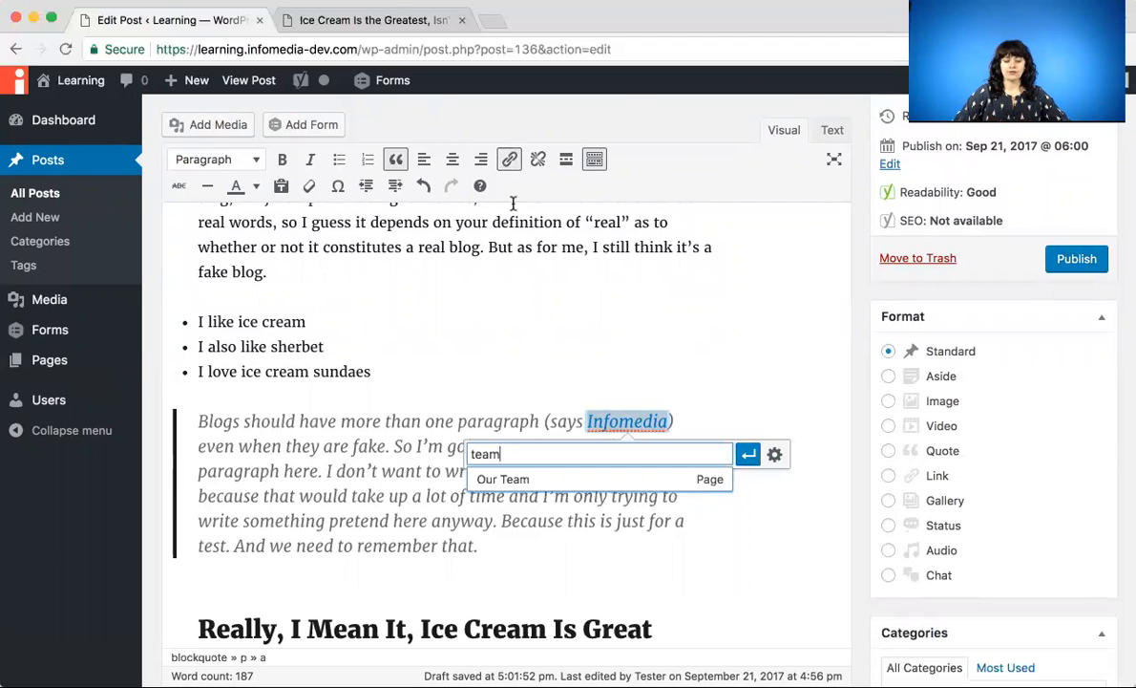
left_click(507, 480)
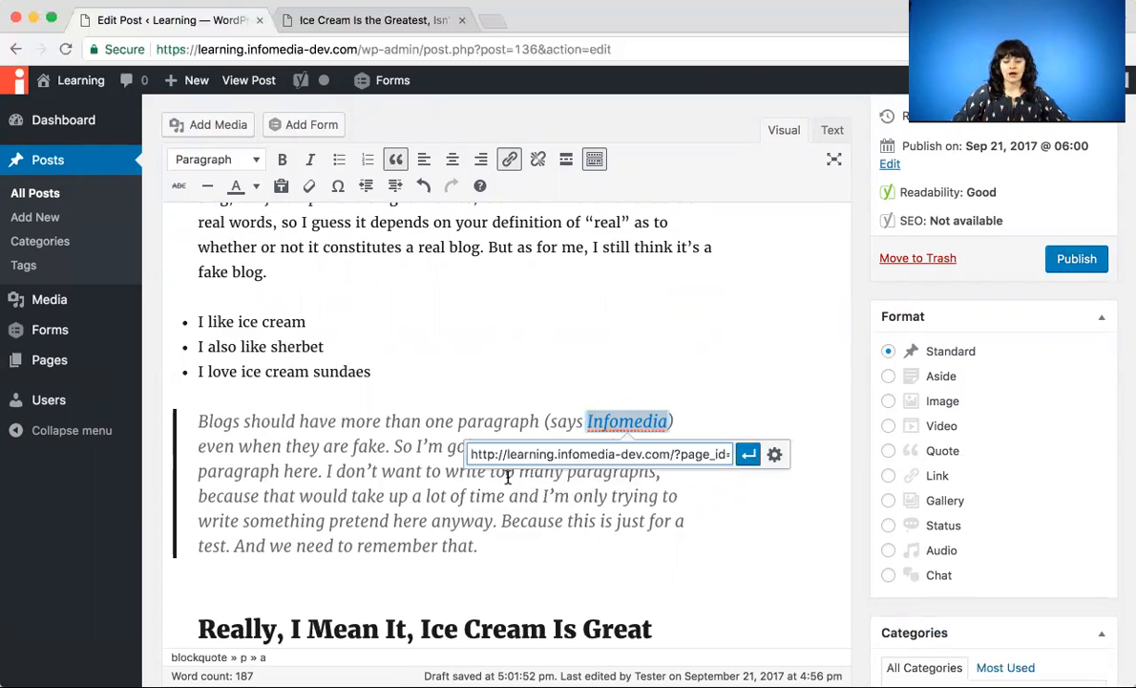
key("Return")
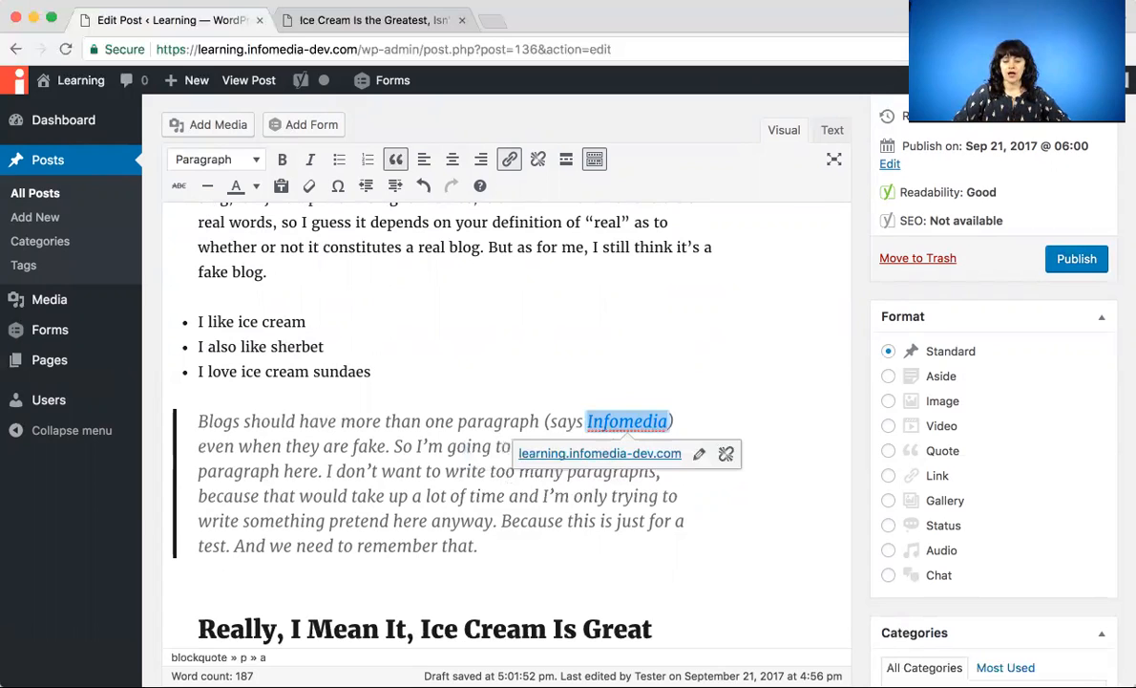
left_click(459, 411)
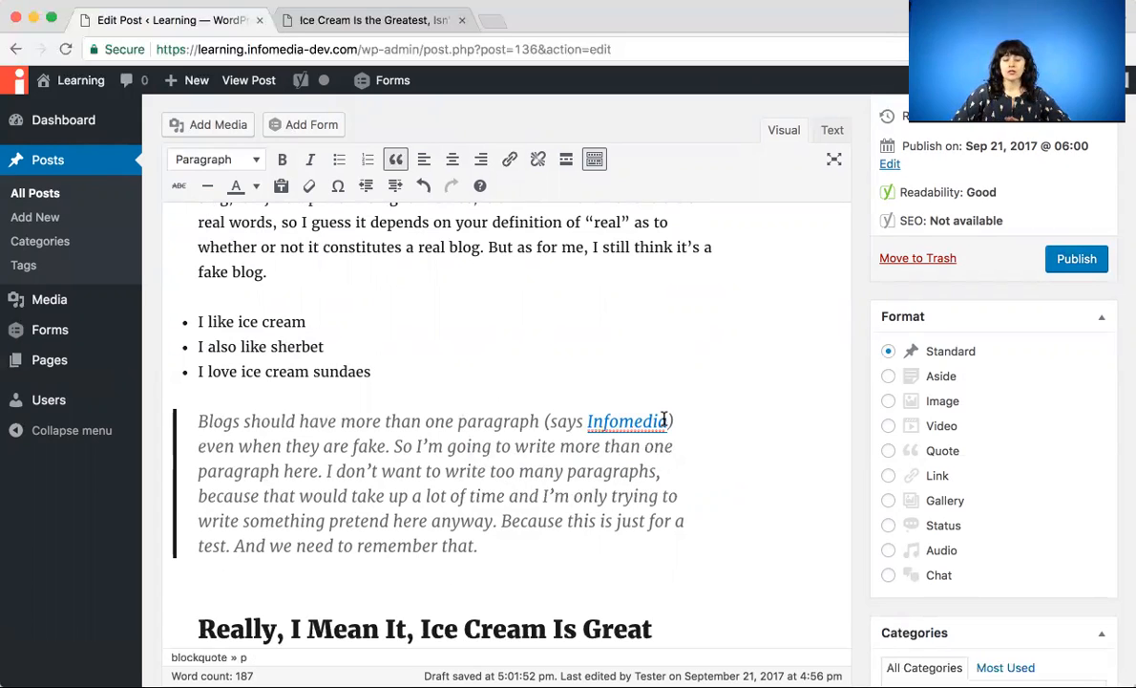
Remove the link from the word "Infomedia" in the blockquote
left_click(664, 420)
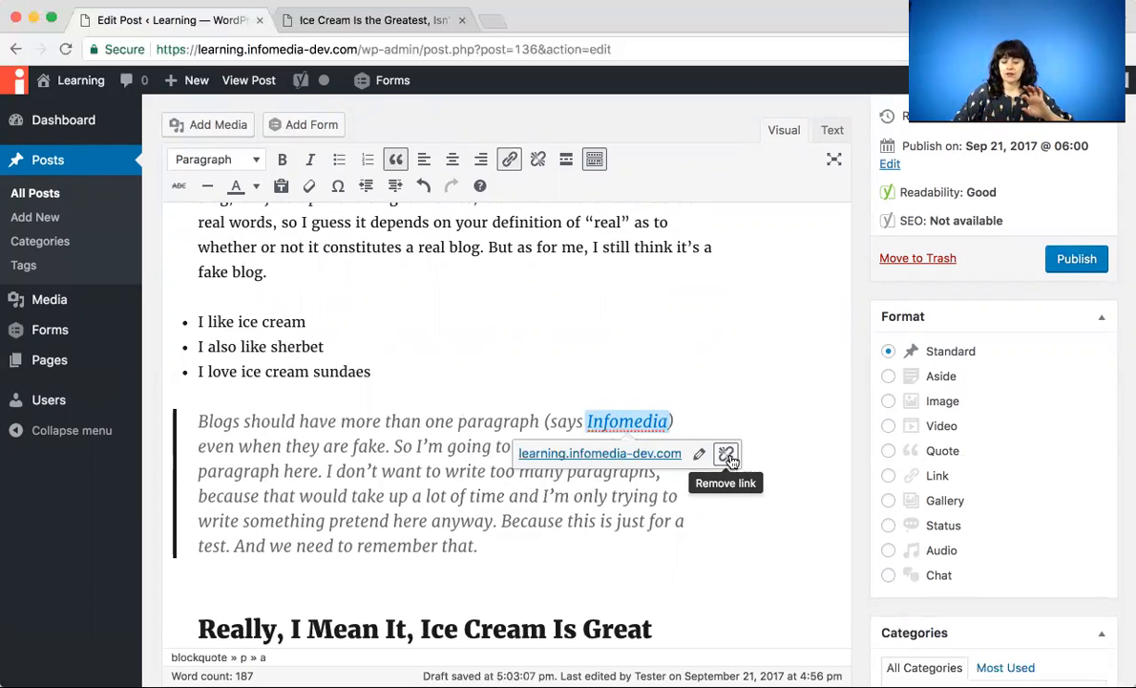
left_click(539, 159)
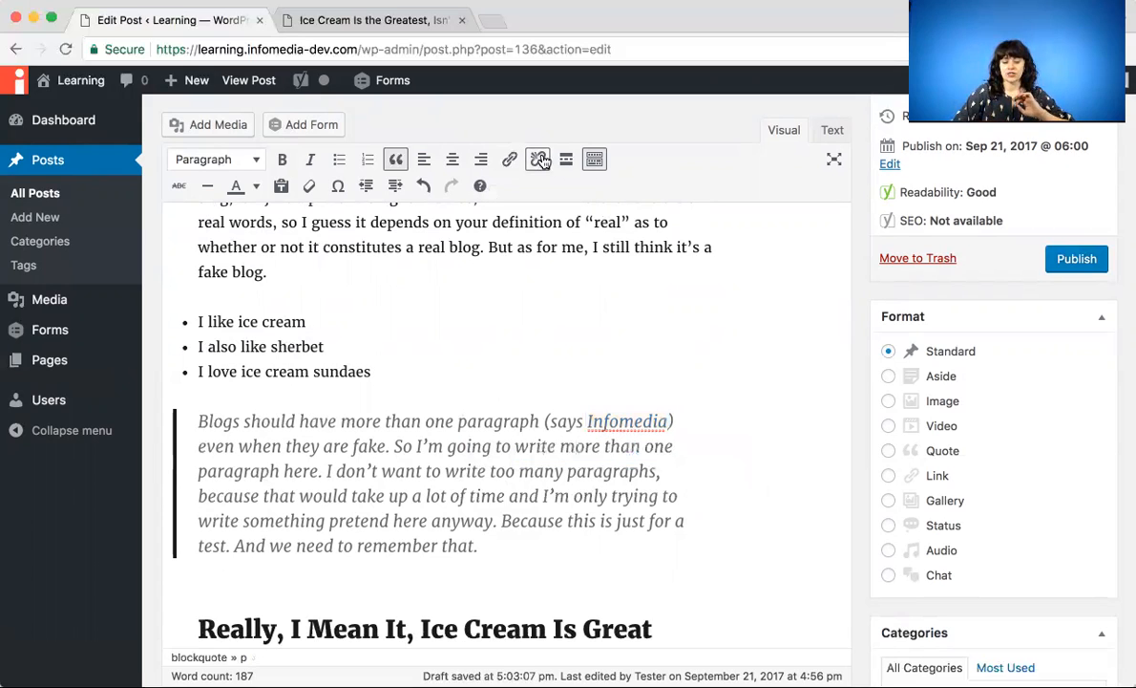
left_click(499, 364)
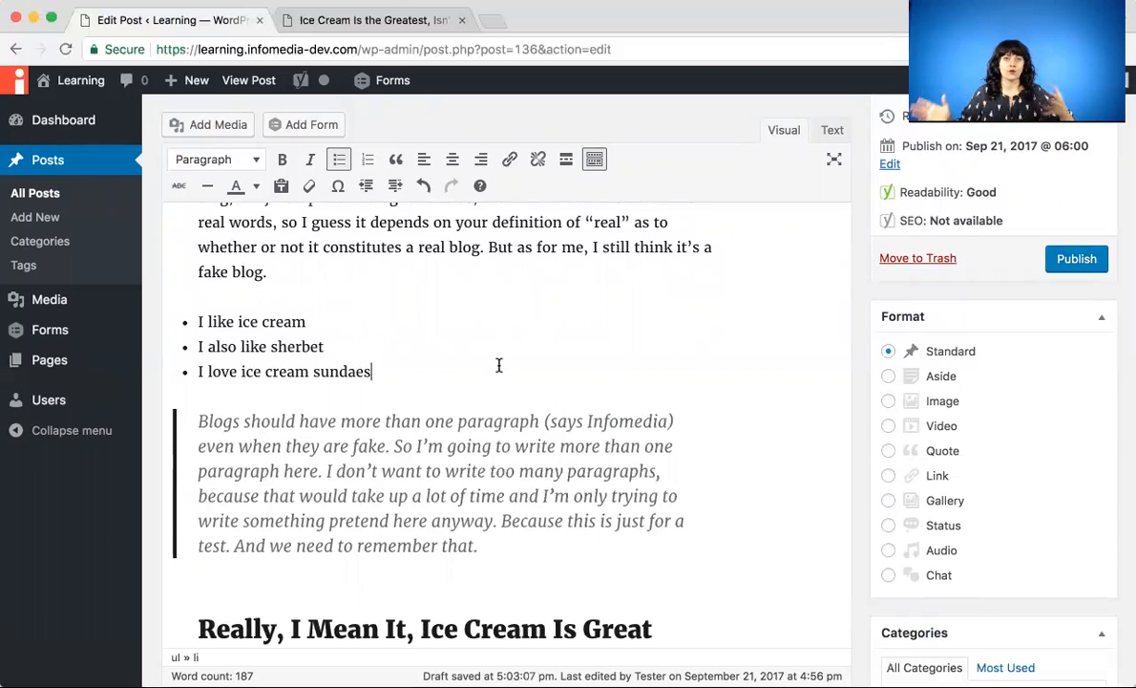
left_click_drag(669, 421, 582, 421)
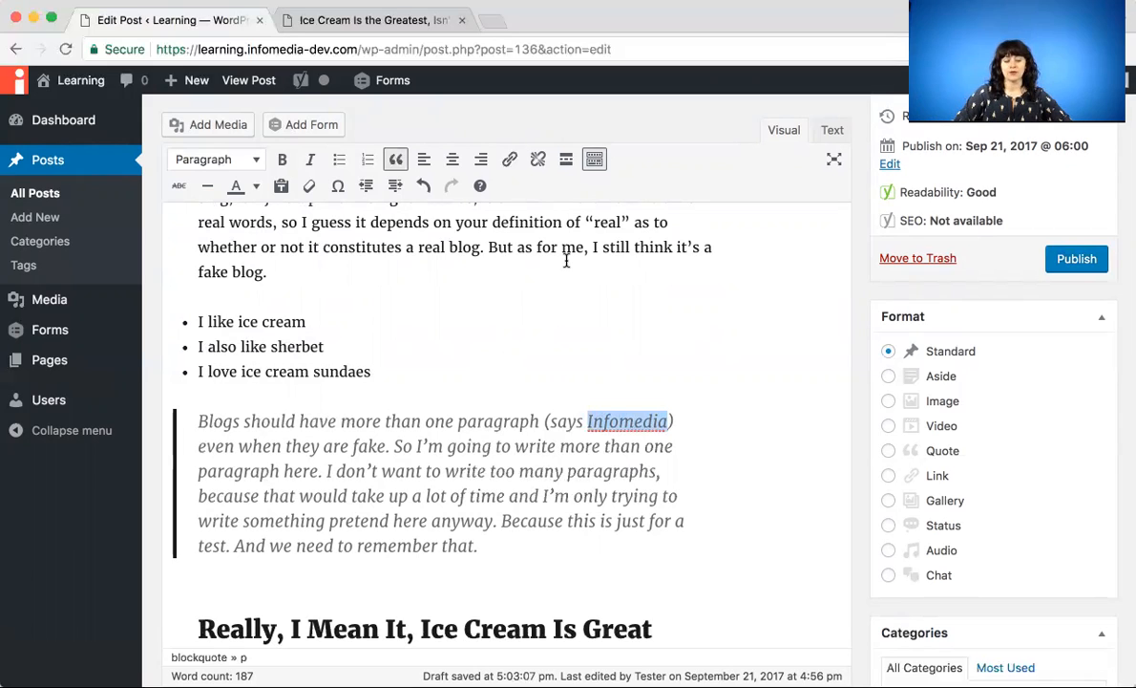
left_click(510, 160)
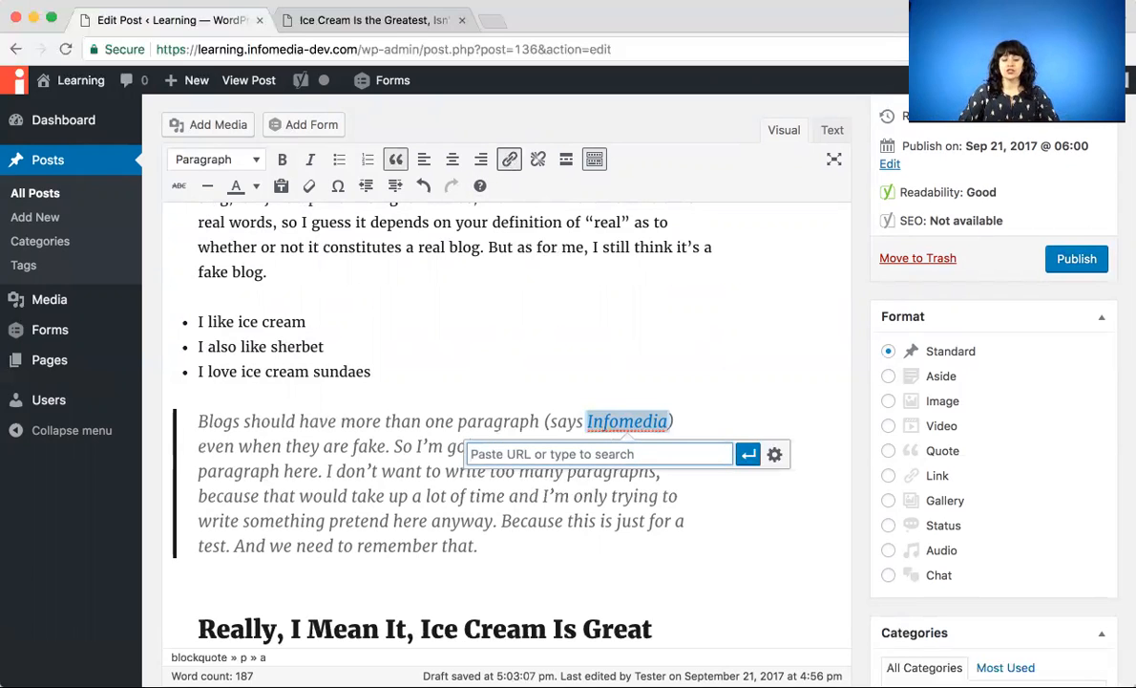
type("www.inf")
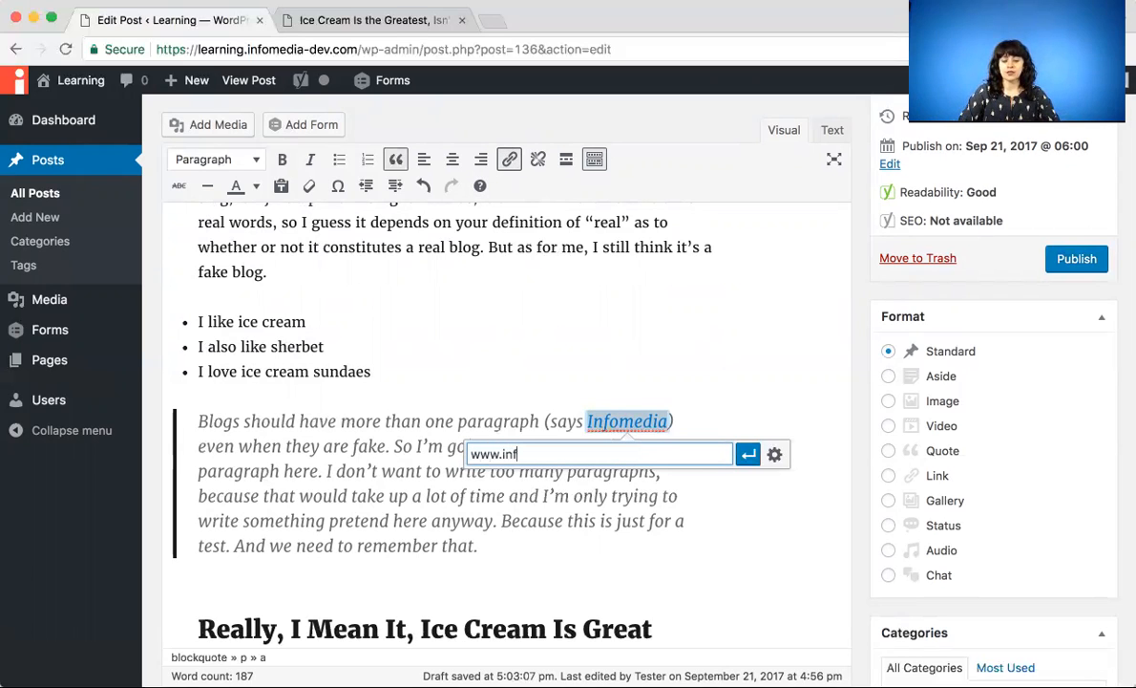
type("omedia.com")
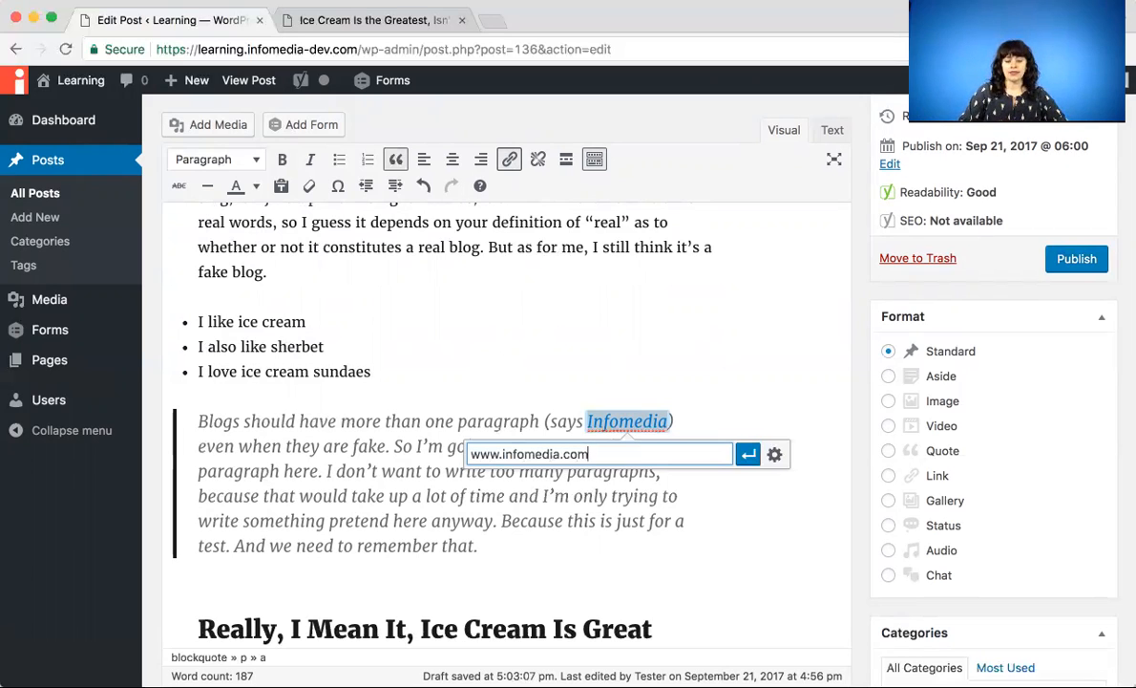
left_click(749, 455)
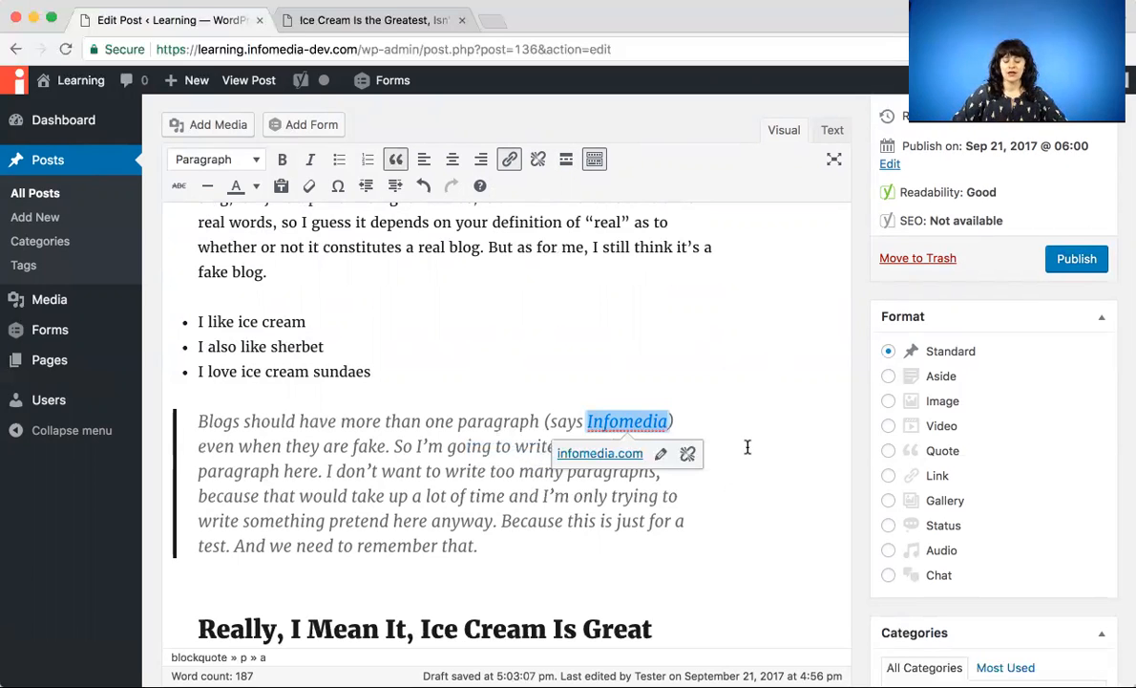
left_click(748, 447)
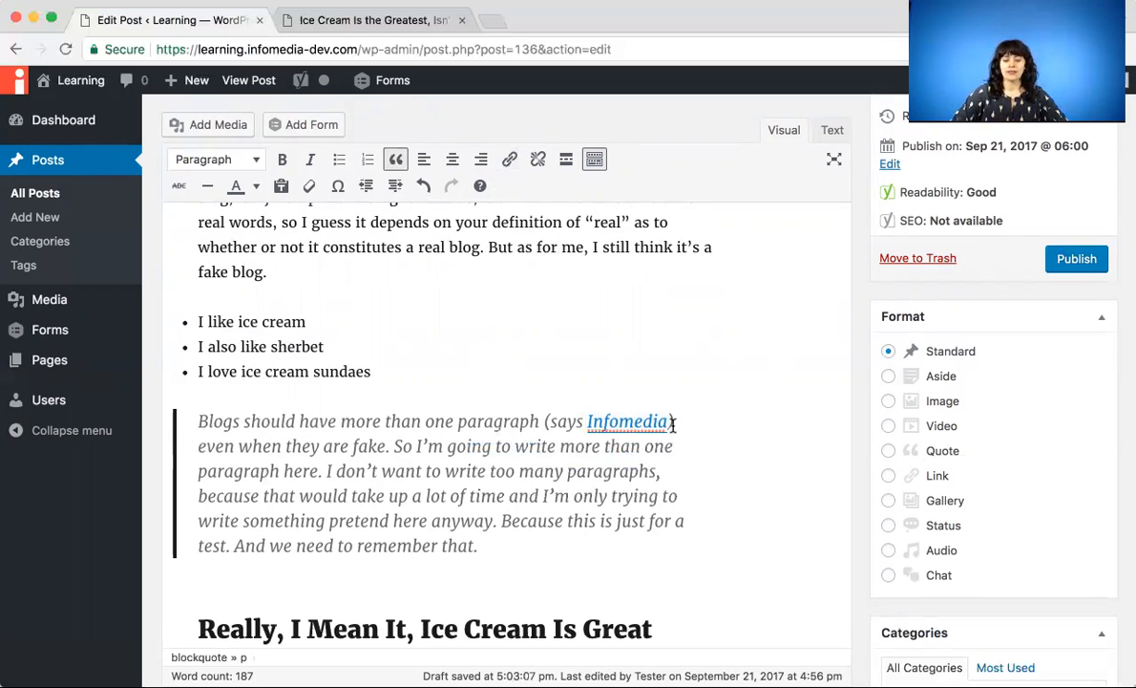
Preview the post, follow the "Infomedia" link in the blockquote to test it, and close the preview to return to the editor
scroll(703, 375, "up", 5)
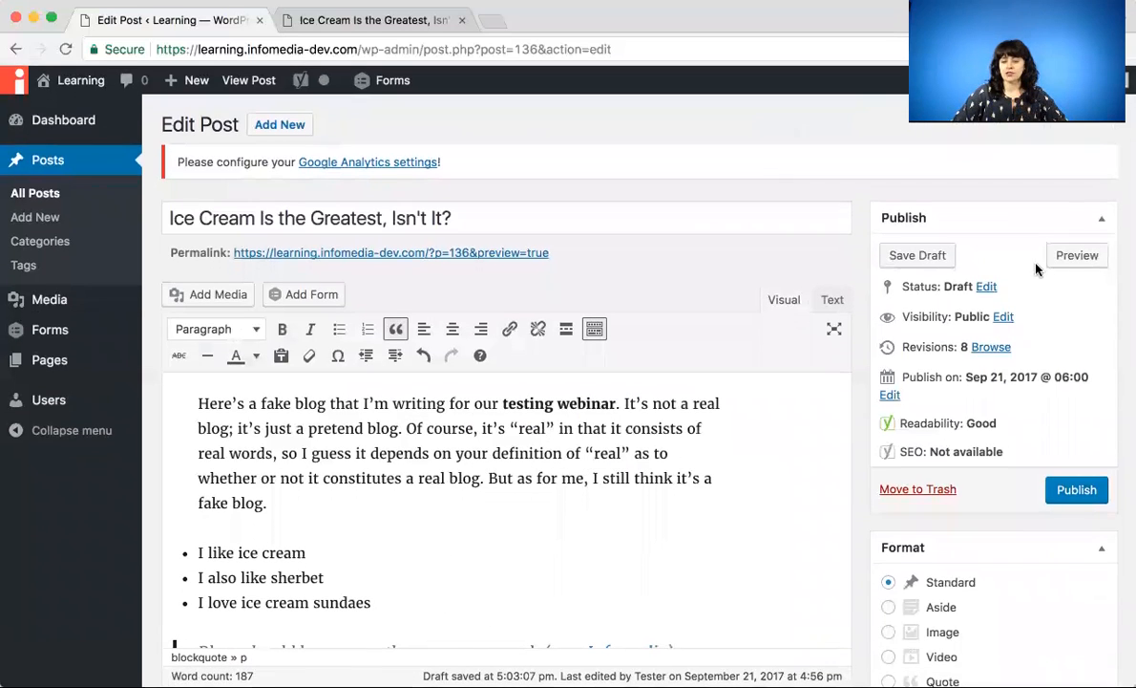
left_click(1060, 256)
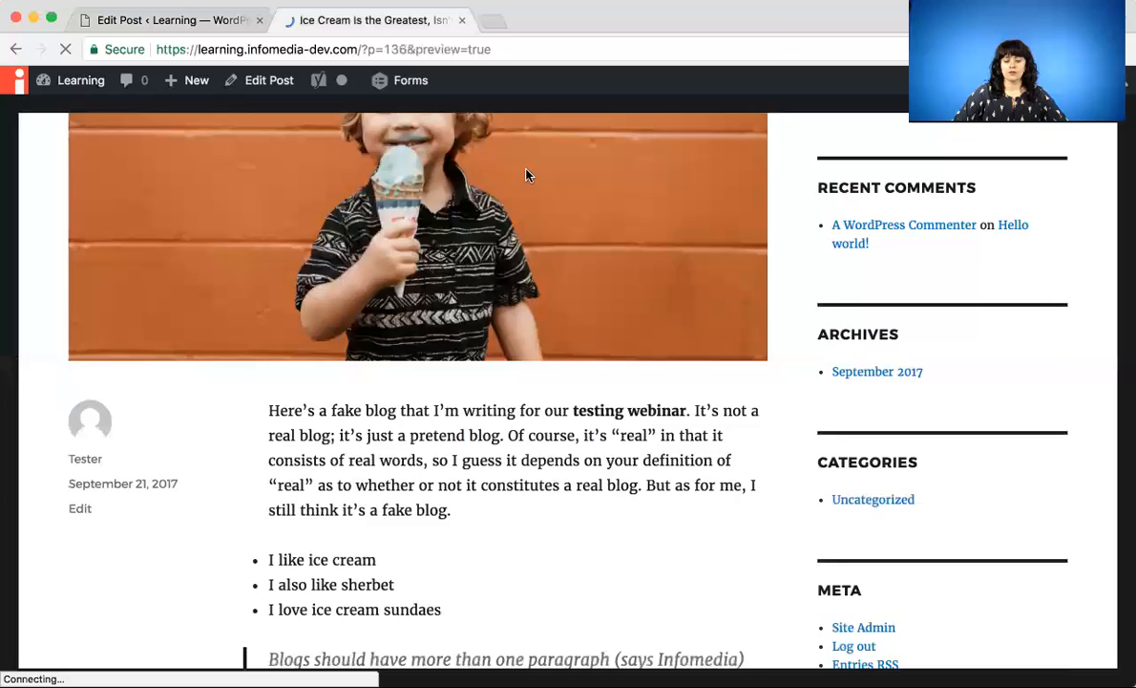
scroll(522, 208, "down", 15)
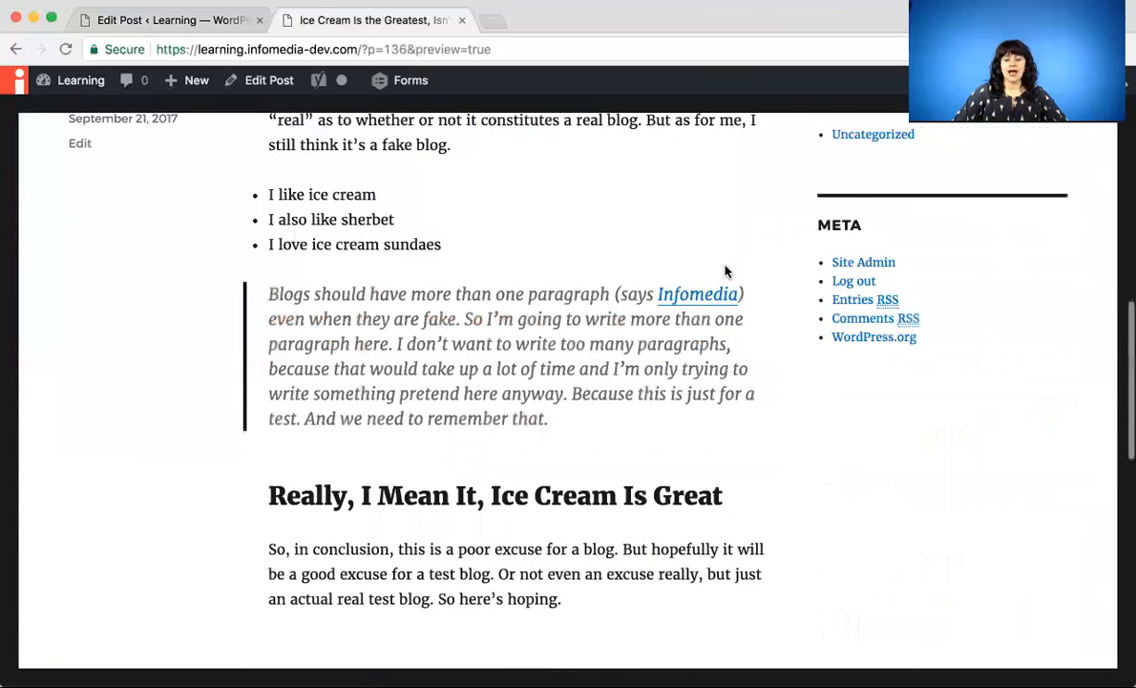
left_click(702, 300)
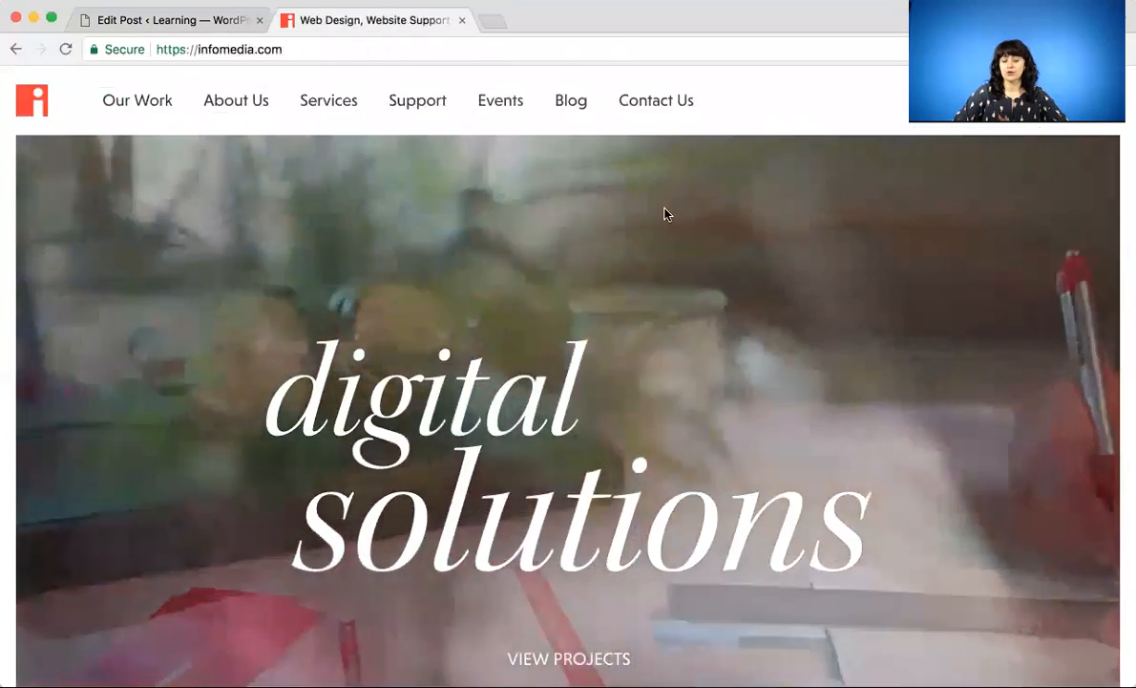
left_click(462, 20)
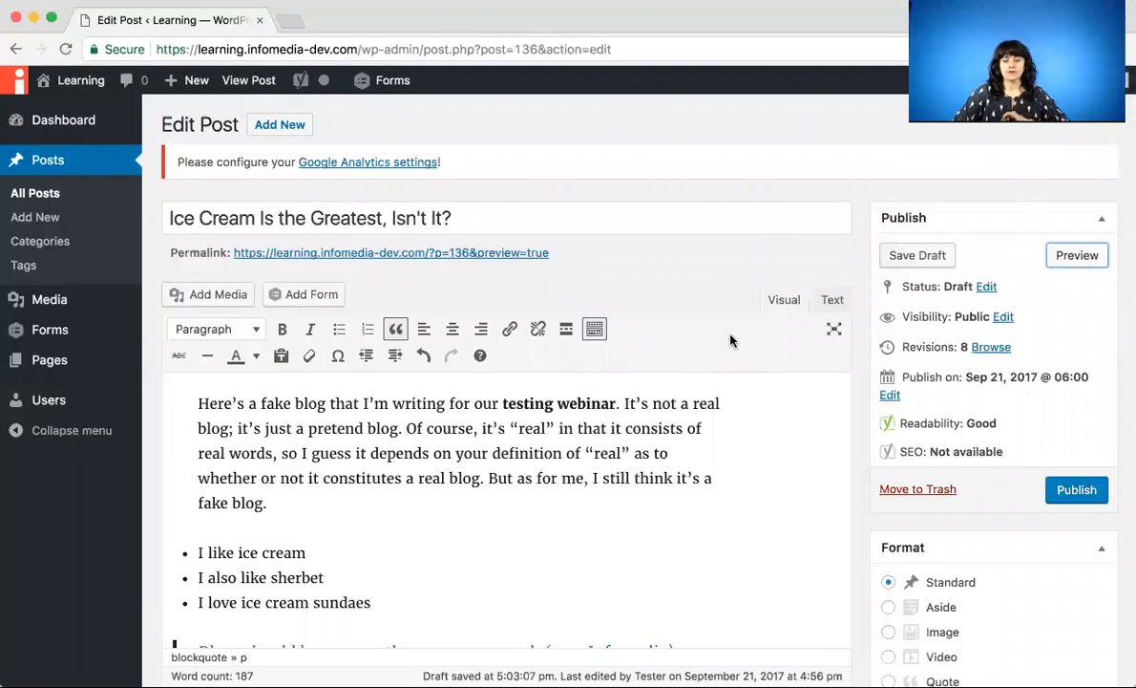
Save the current changes to the post as a draft
left_click(922, 254)
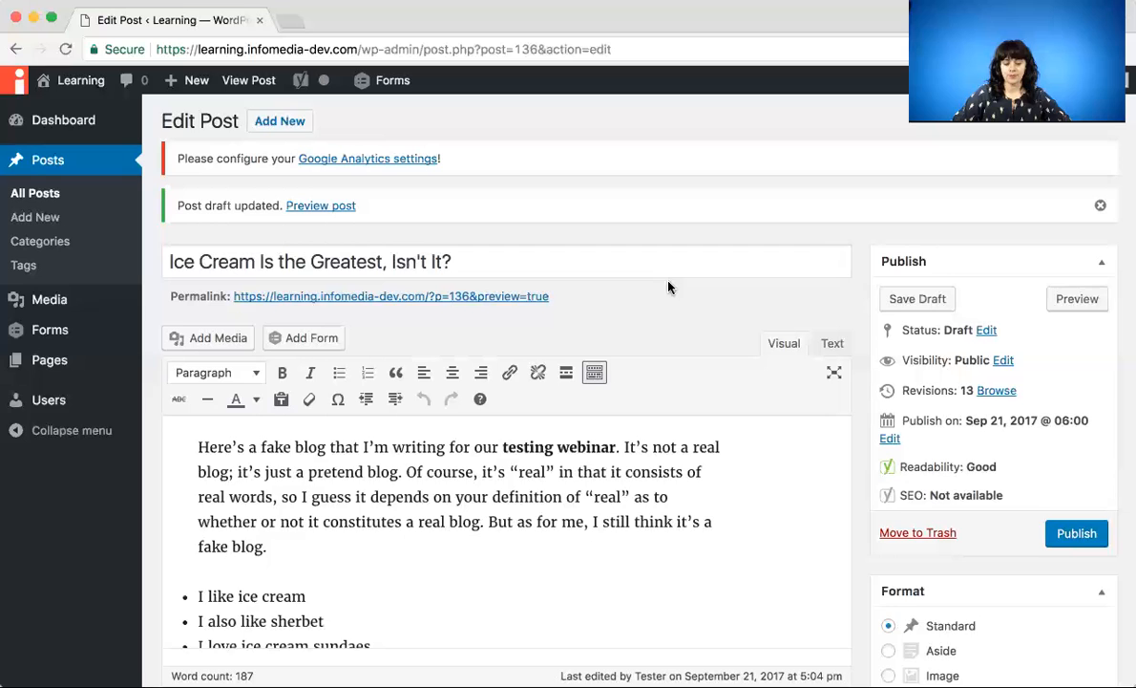
Hide the editor's second row of formatting tools and show it again
scroll(668, 286, "down", 2)
left_click(594, 307)
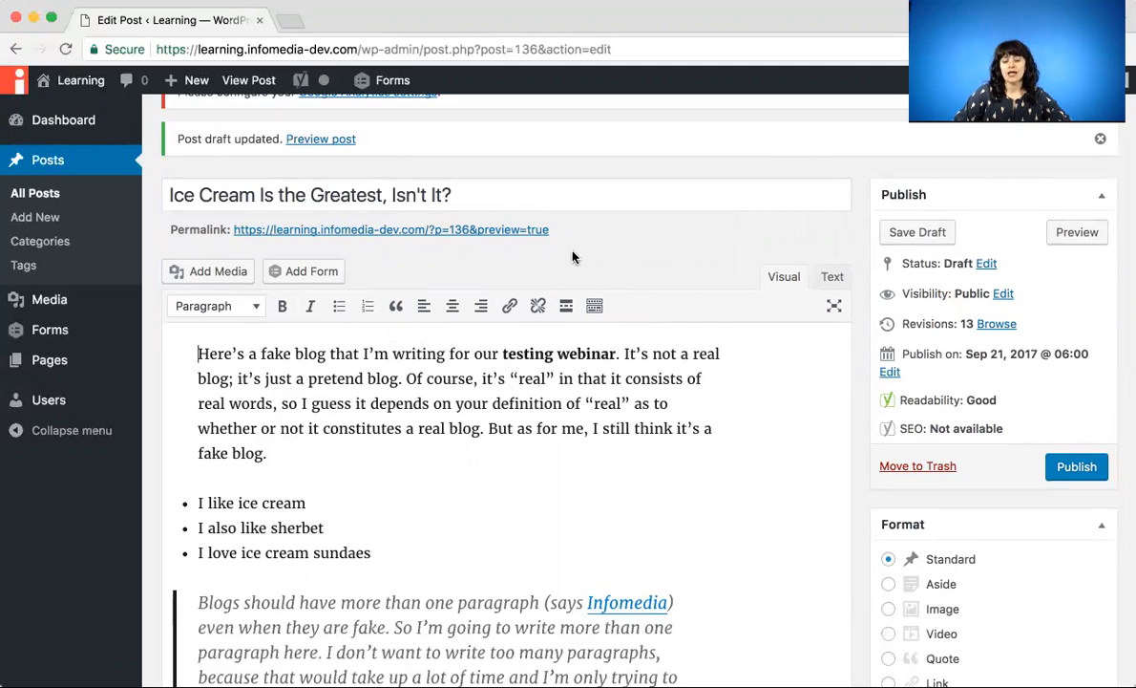
left_click(595, 308)
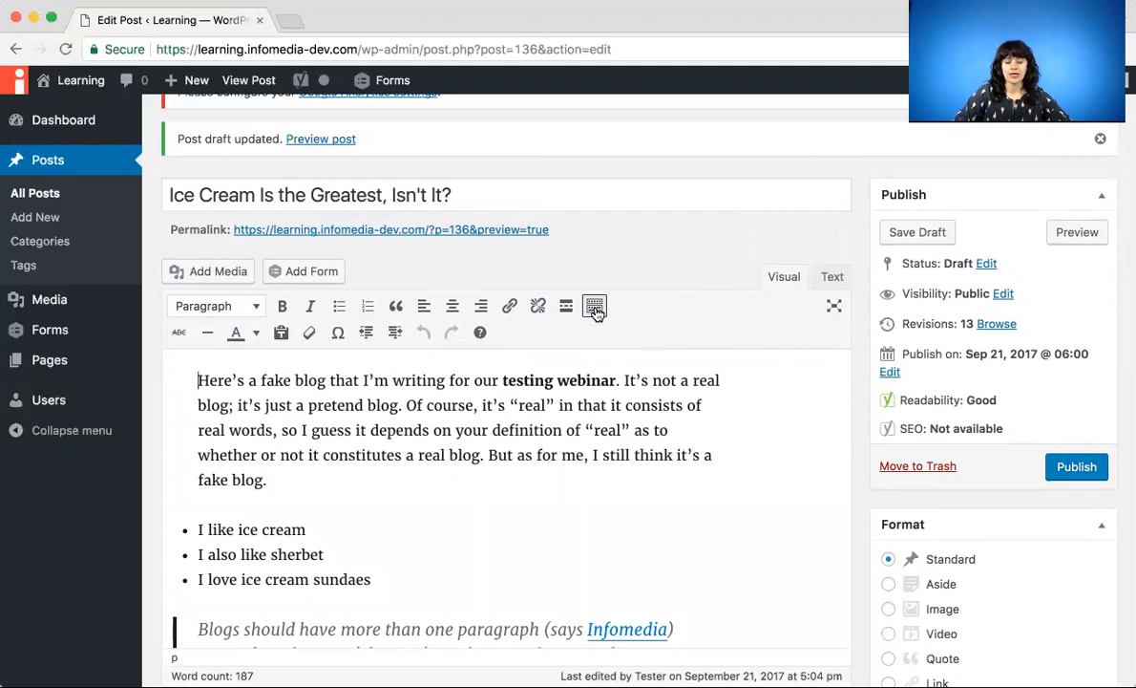
Toggle the editor's additional row of formatting tools off and on twice
left_click(595, 307)
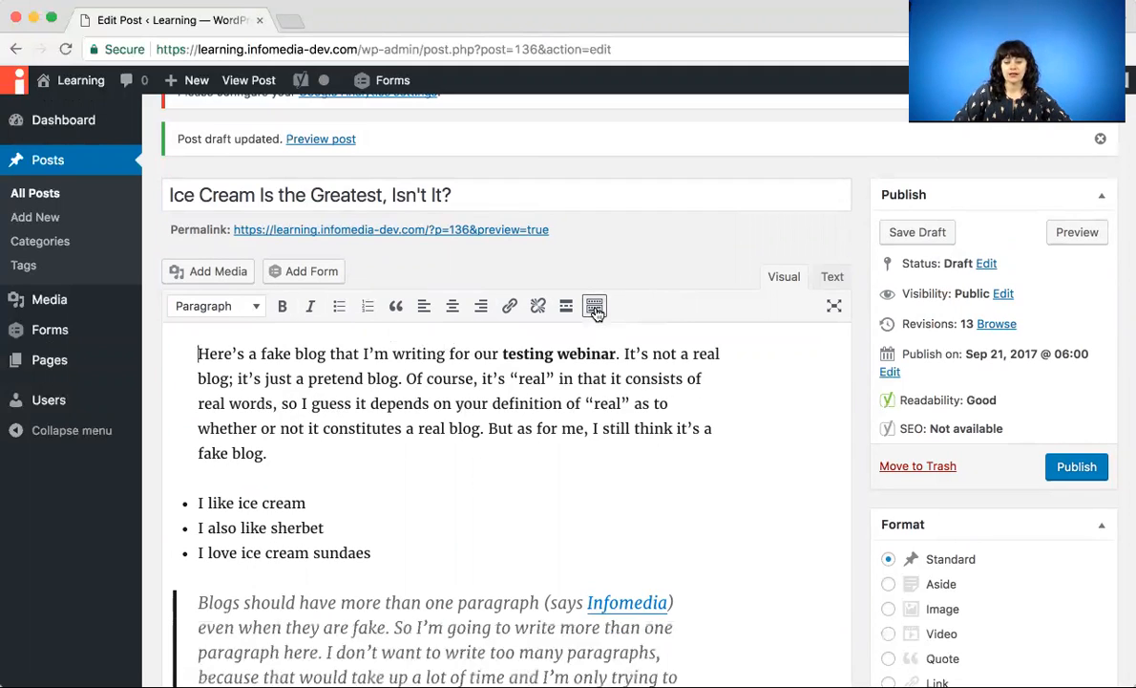
left_click(595, 307)
left_click(595, 308)
left_click(595, 307)
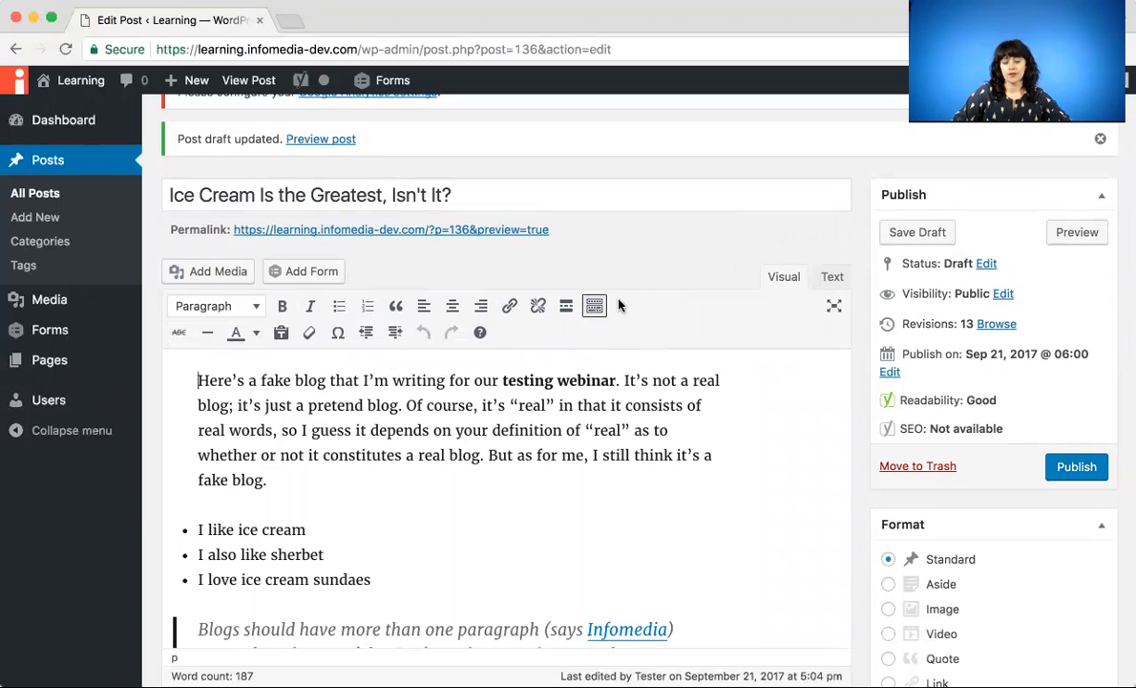
Examine the post's HTML markup, highlighting the first closing list-item tag and the opening strong tag, and return to the visual view
left_click(834, 277)
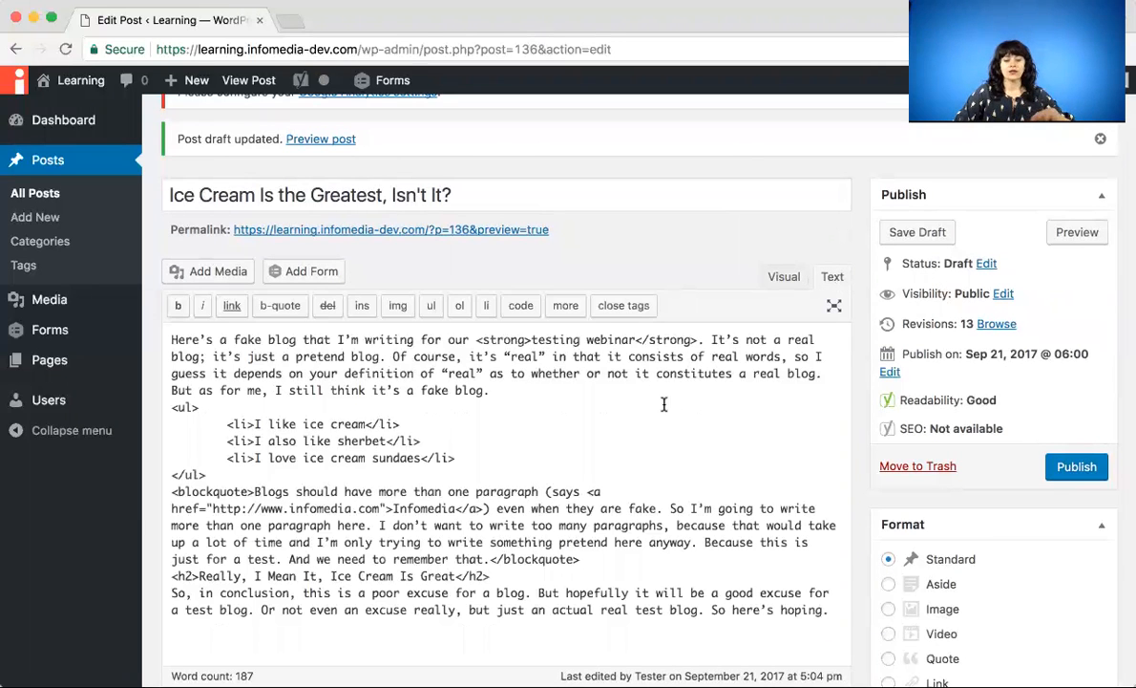
scroll(662, 405, "down", 2)
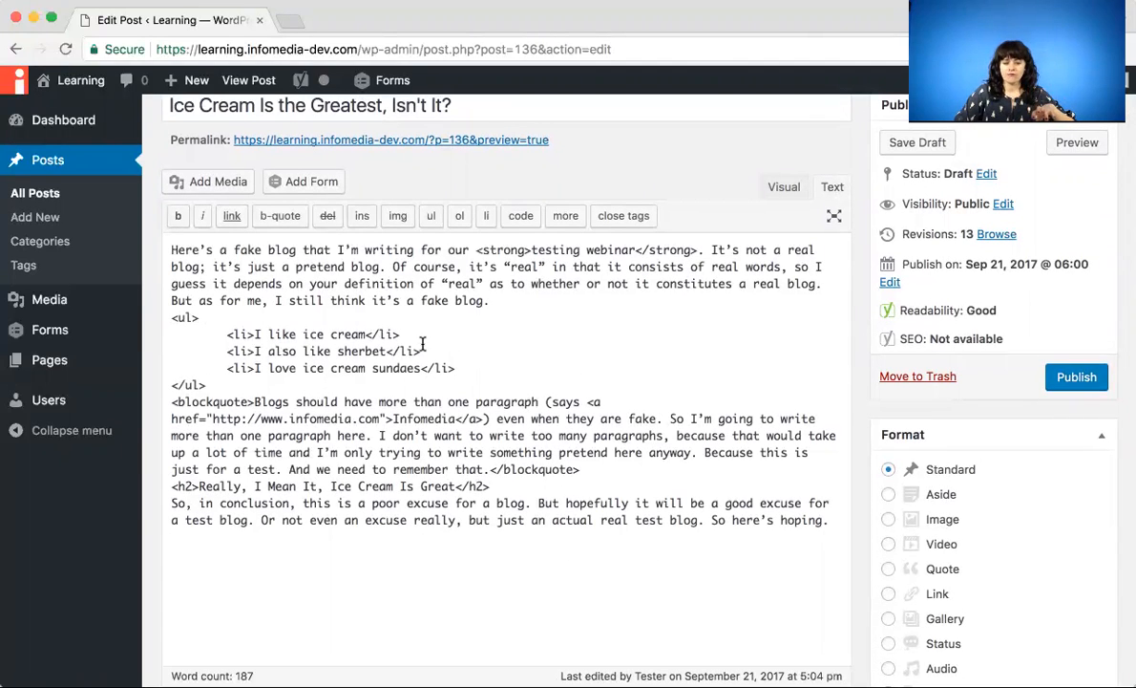
left_click_drag(401, 334, 368, 334)
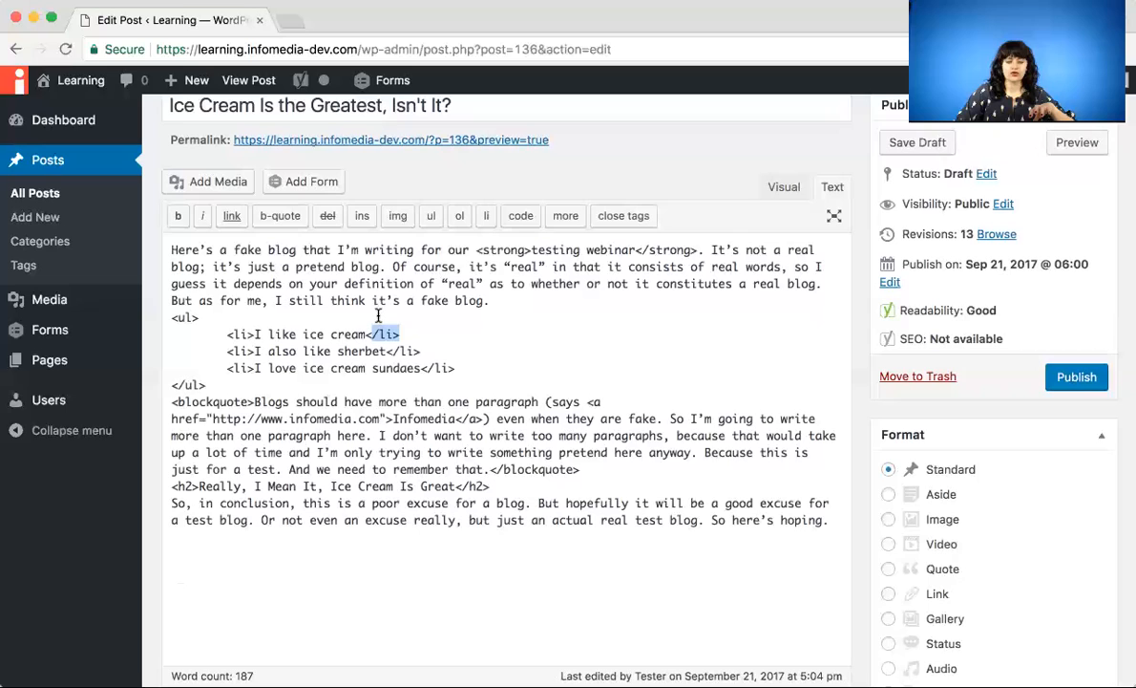
left_click_drag(531, 250, 488, 250)
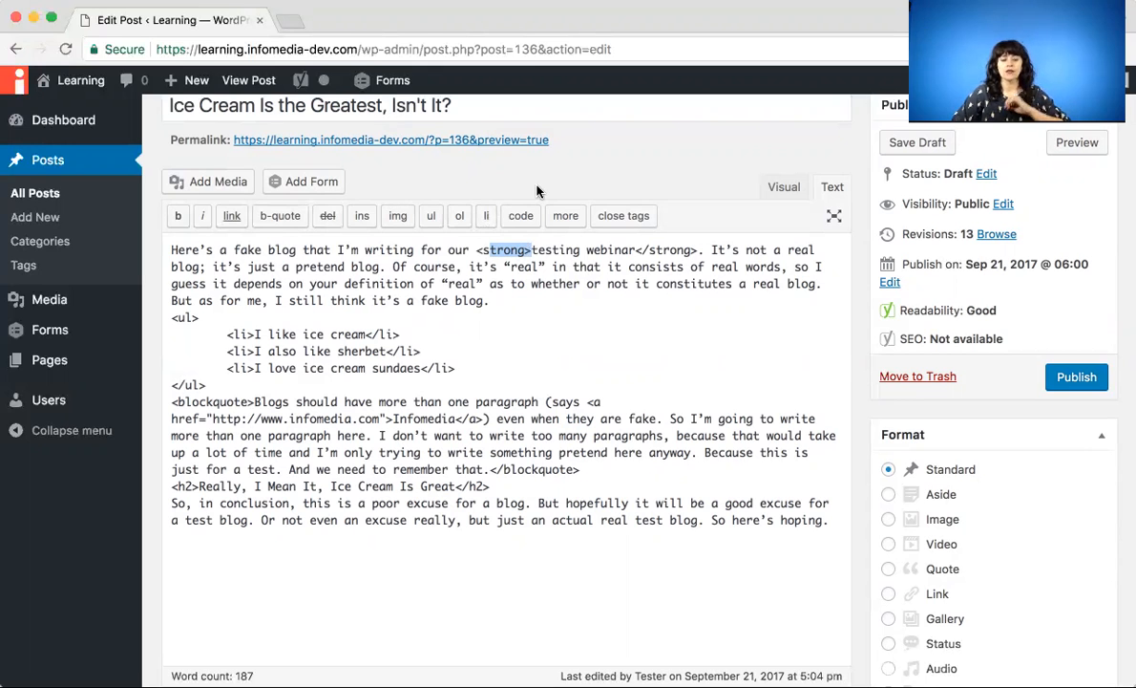
scroll(535, 186, "up", 2)
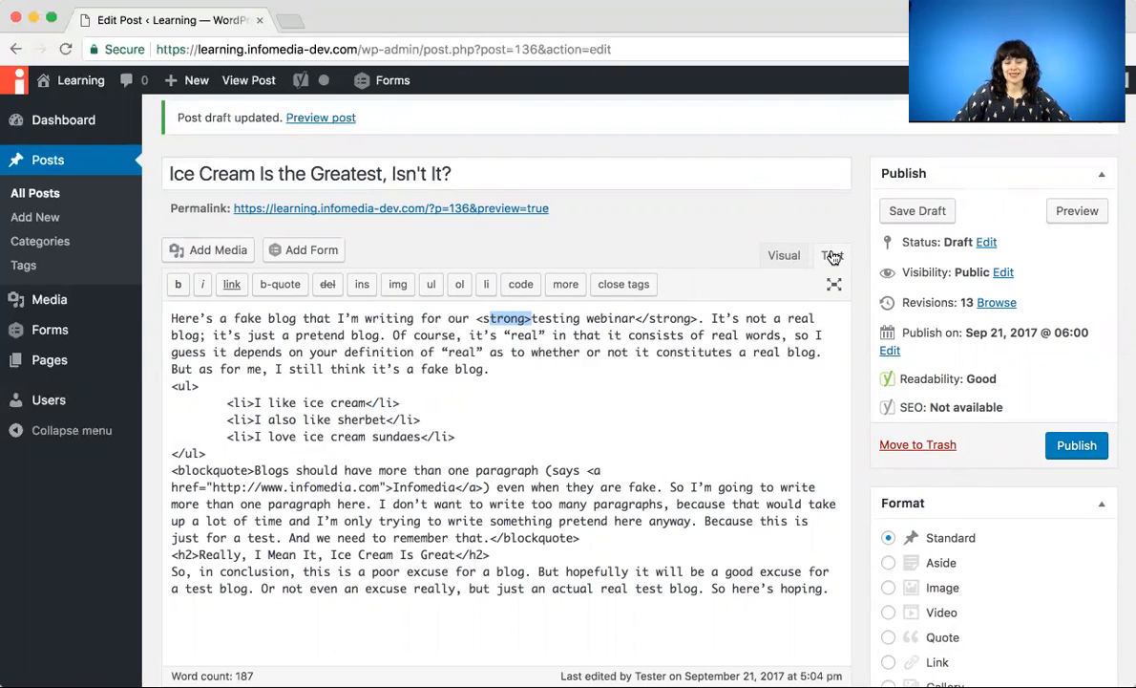
left_click(786, 254)
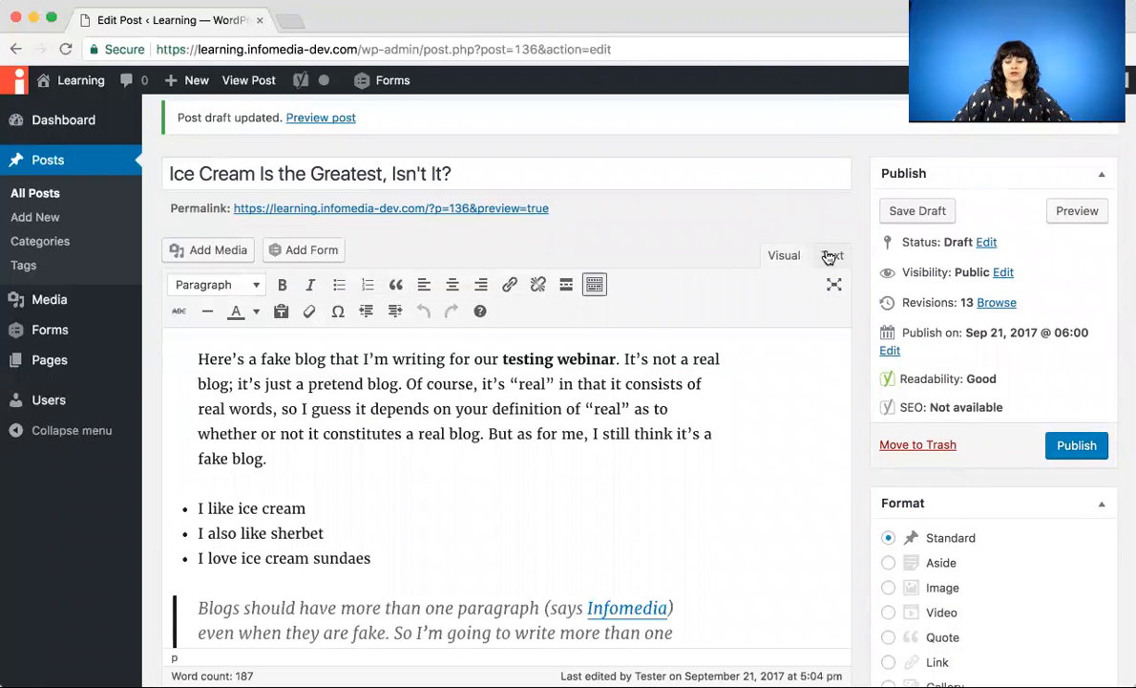
left_click(832, 255)
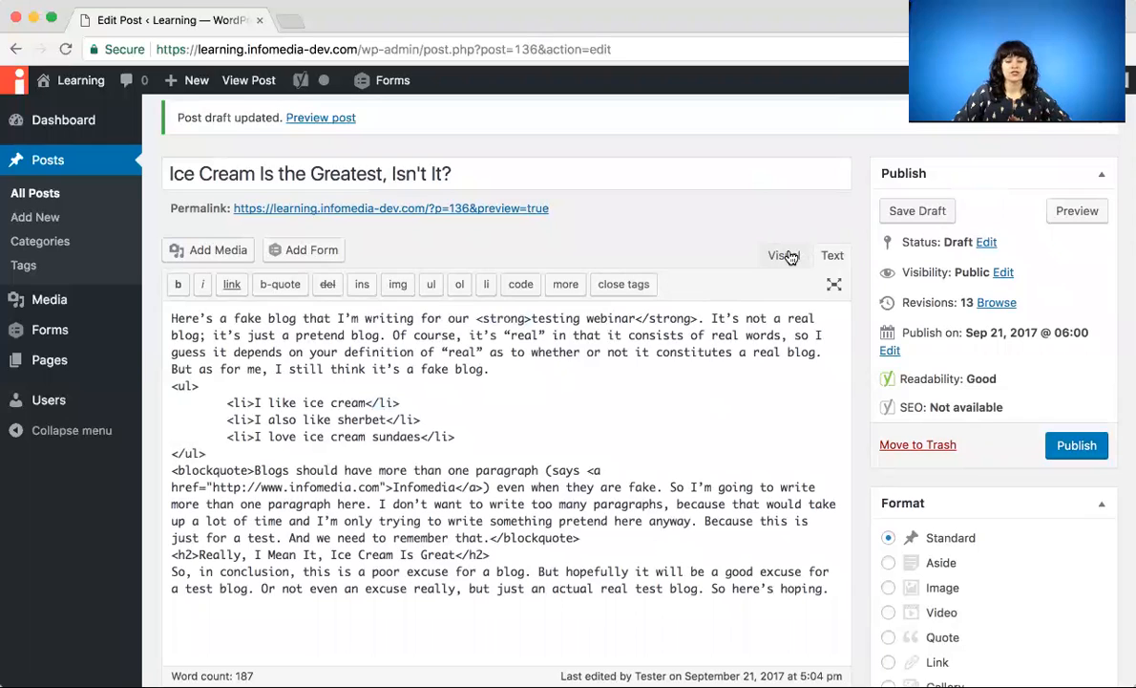
left_click(790, 257)
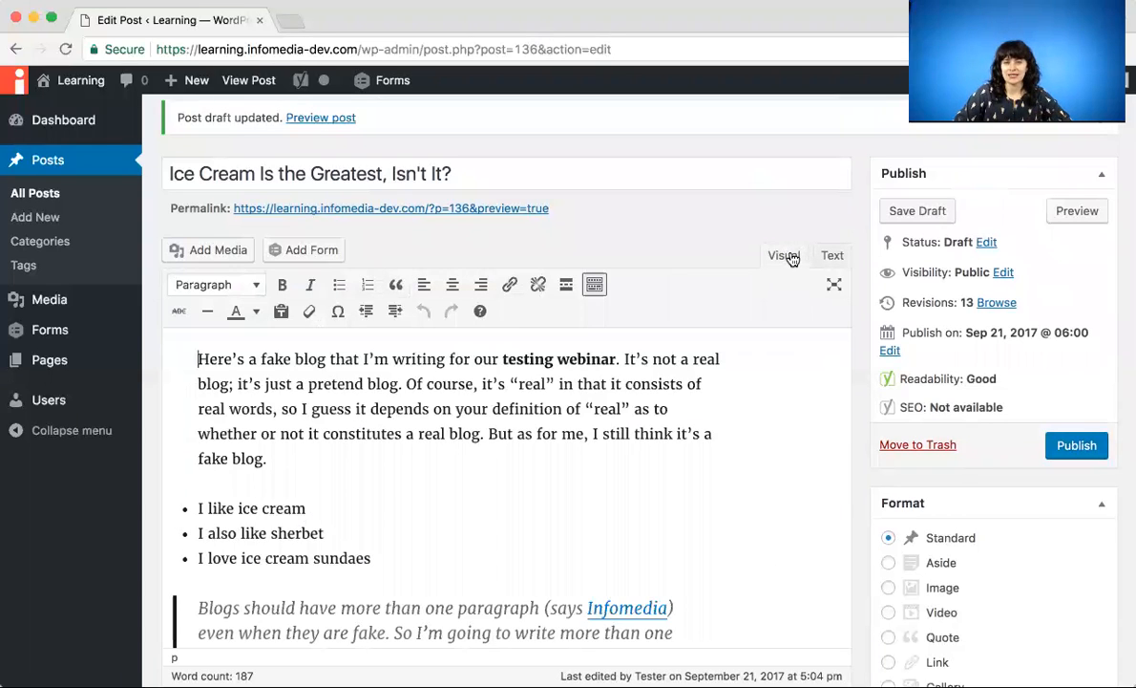
Open the post's publication date and time settings for editing and publish the blog post
scroll(772, 286, "down", 1)
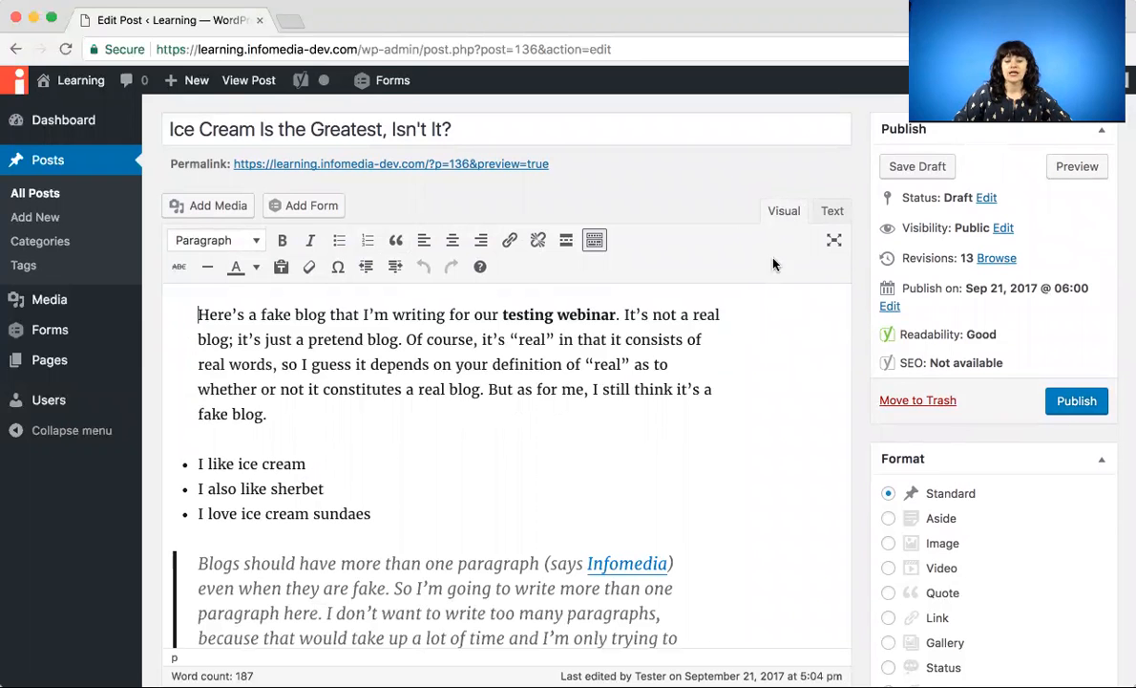
scroll(781, 475, "up", 3)
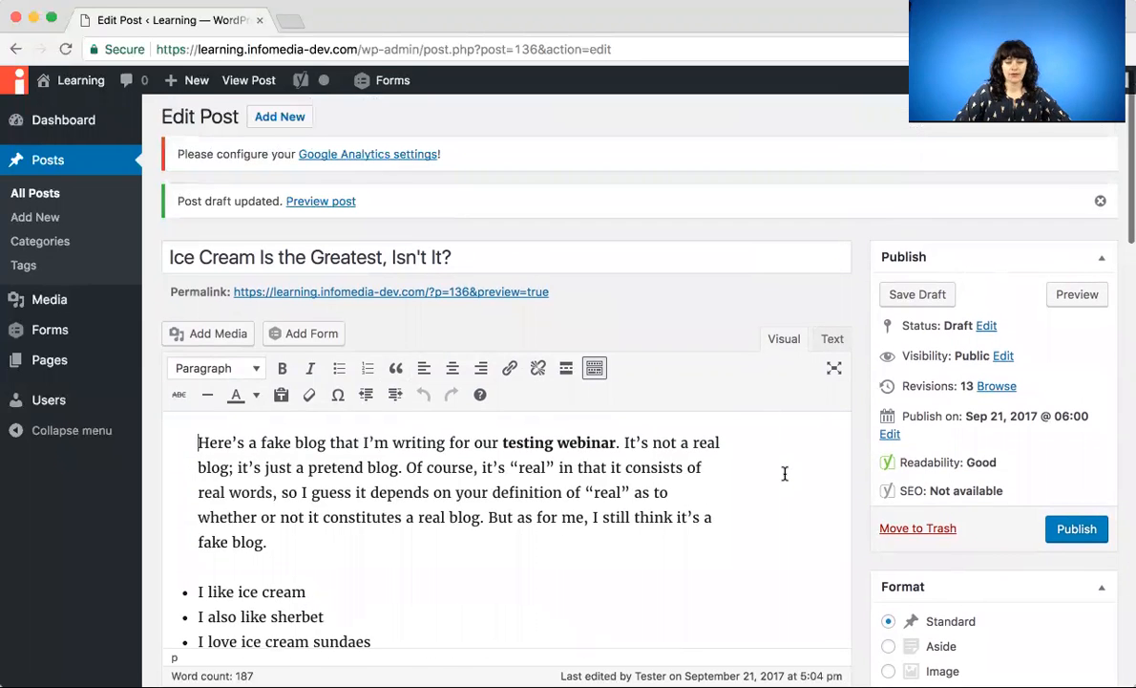
scroll(785, 474, "up", 1)
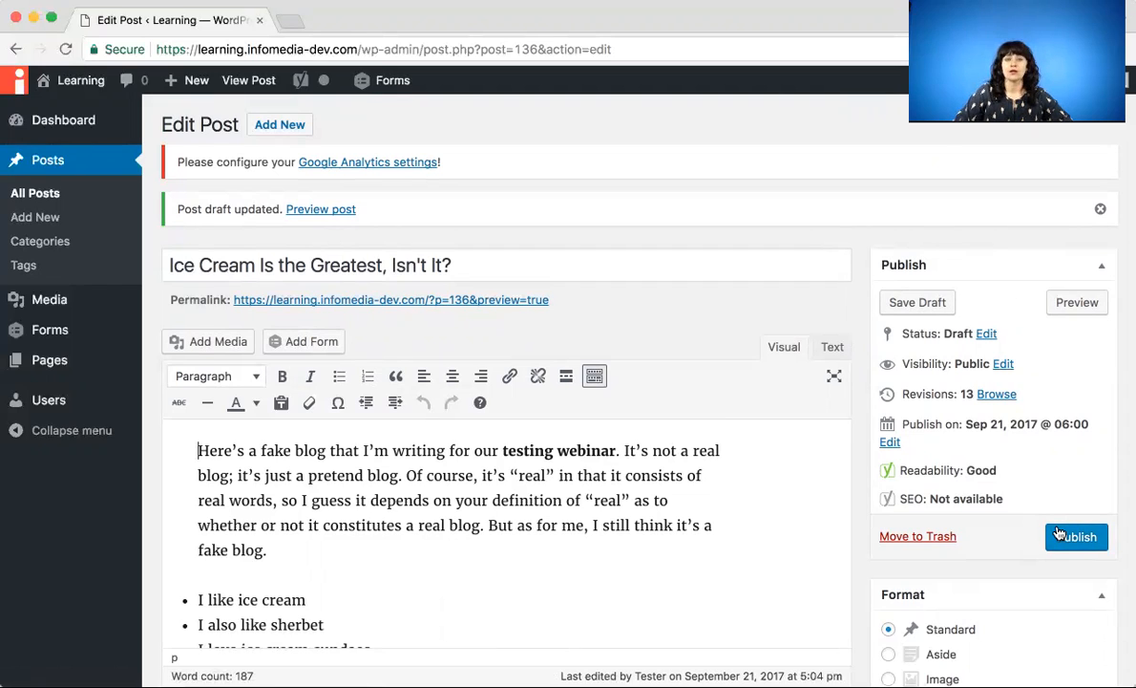
left_click(891, 441)
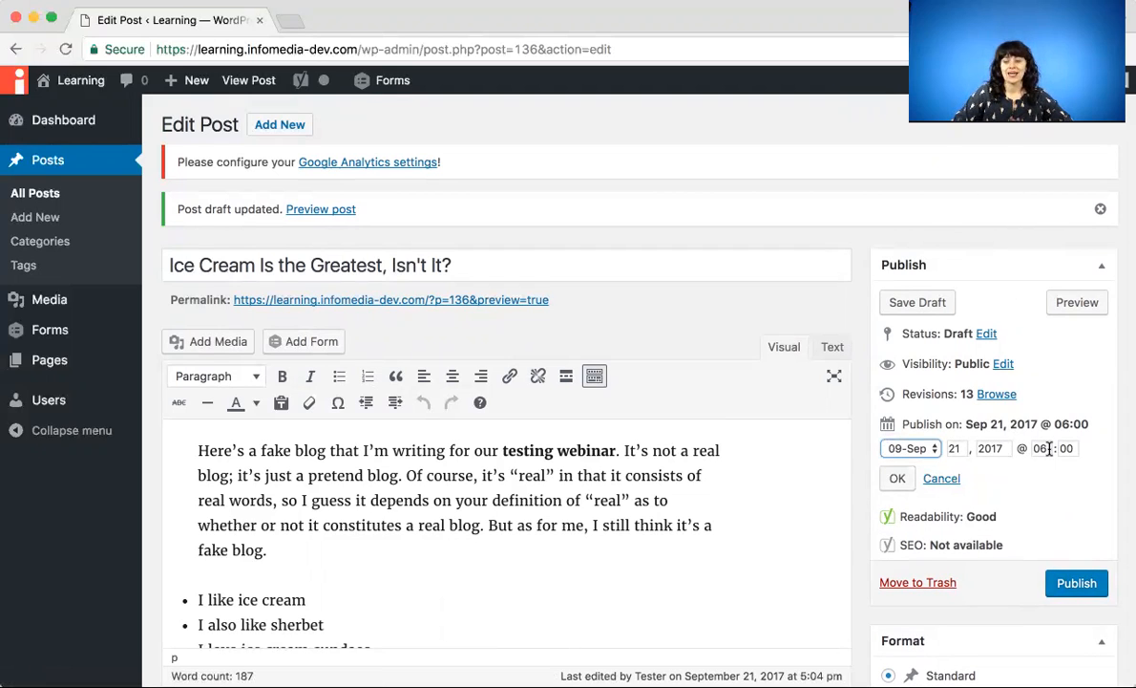
left_click(1088, 588)
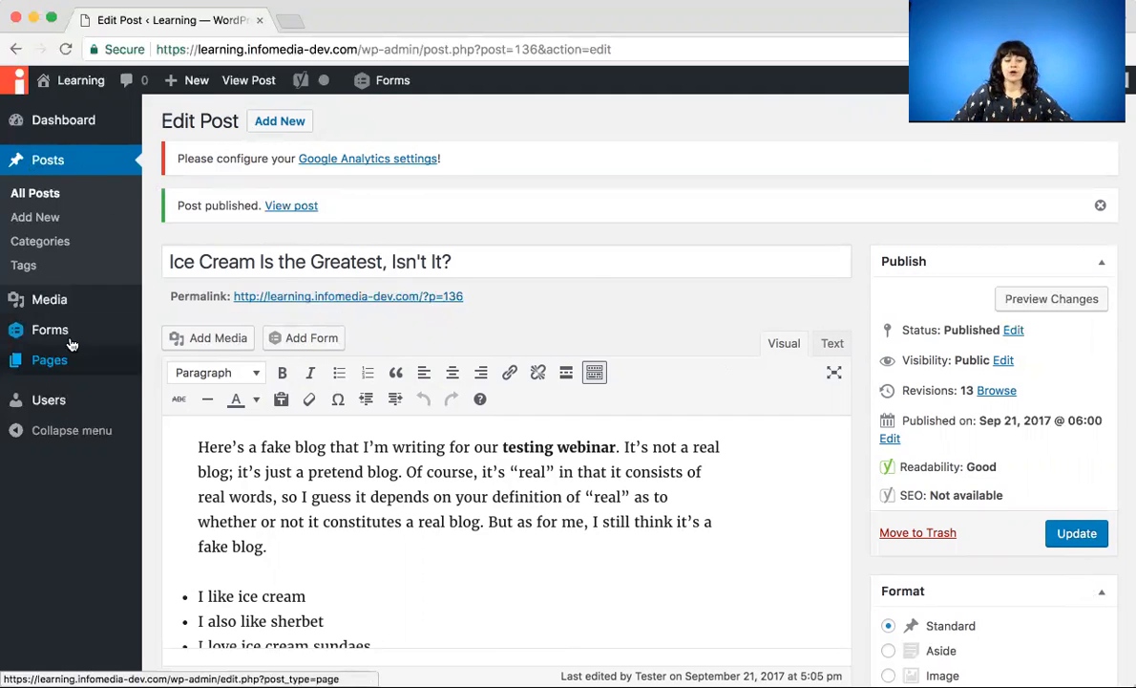
Bring up the options for managing the site's pages
mouse_move(69, 362)
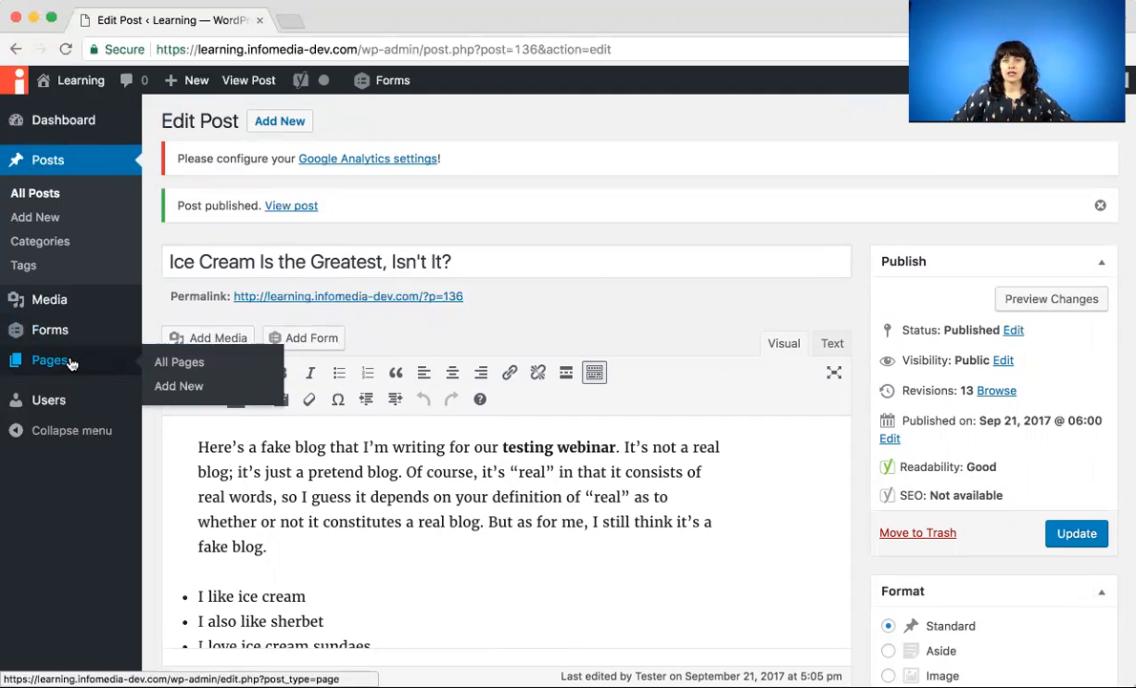